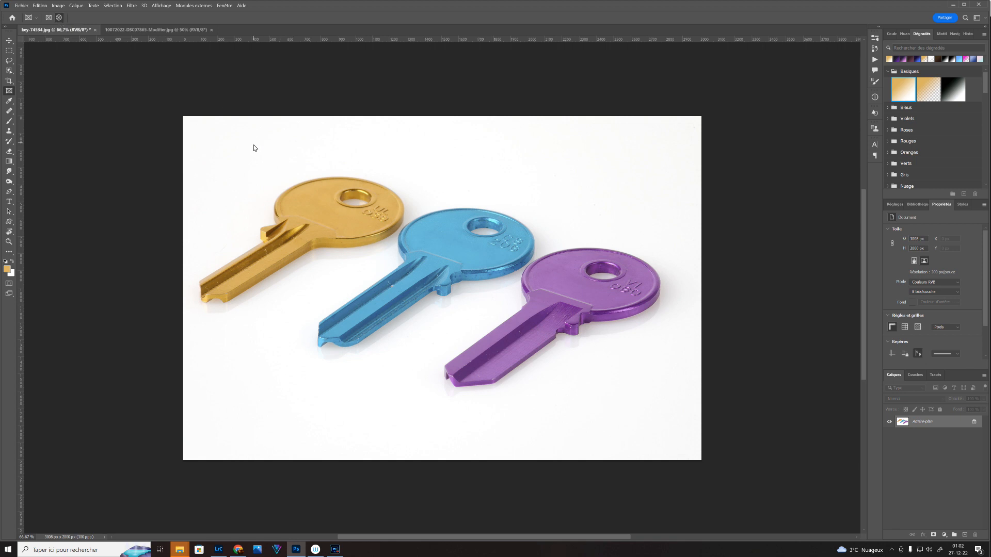
Draw a circular frame about 1155 px wide over the gold and blue keys and place the child's photo inside it
{"action": "left_click_drag", "start_coordinate": [259, 148], "coordinate": [458, 347]}
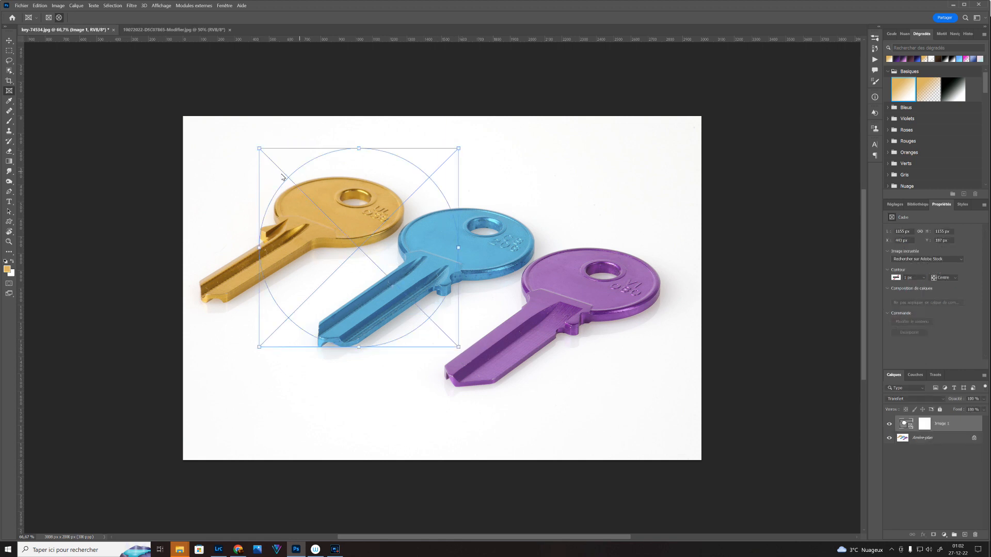
{"action": "left_click", "coordinate": [174, 29]}
{"action": "key", "text": "v"}
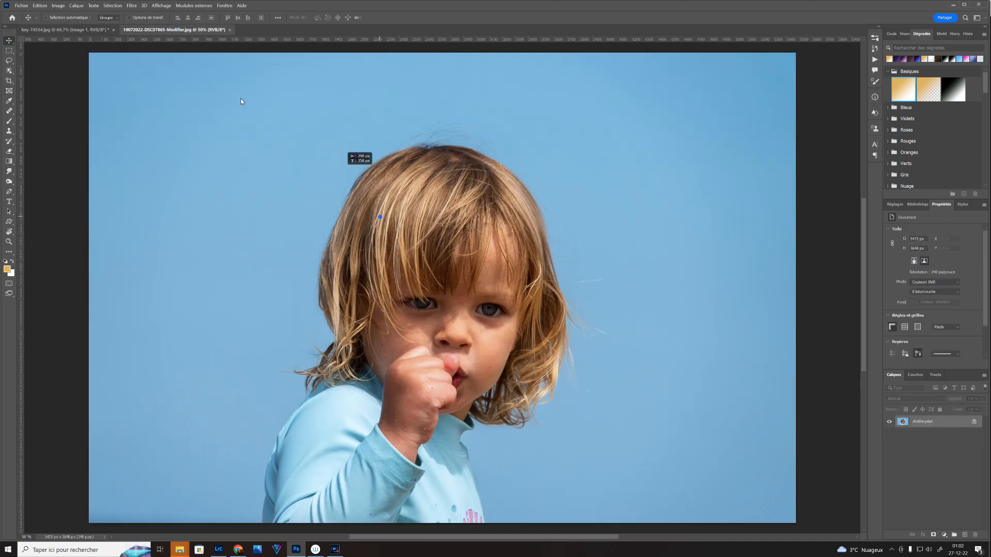
{"action": "left_click", "coordinate": [92, 31]}
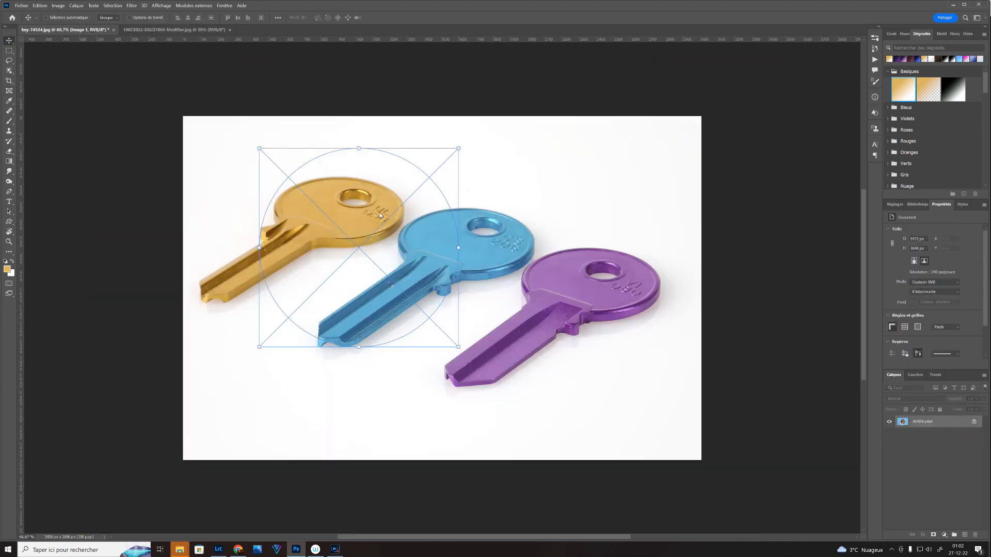
{"action": "key", "text": "ctrl+v"}
{"action": "left_click_drag", "start_coordinate": [908, 424], "coordinate": [931, 437]}
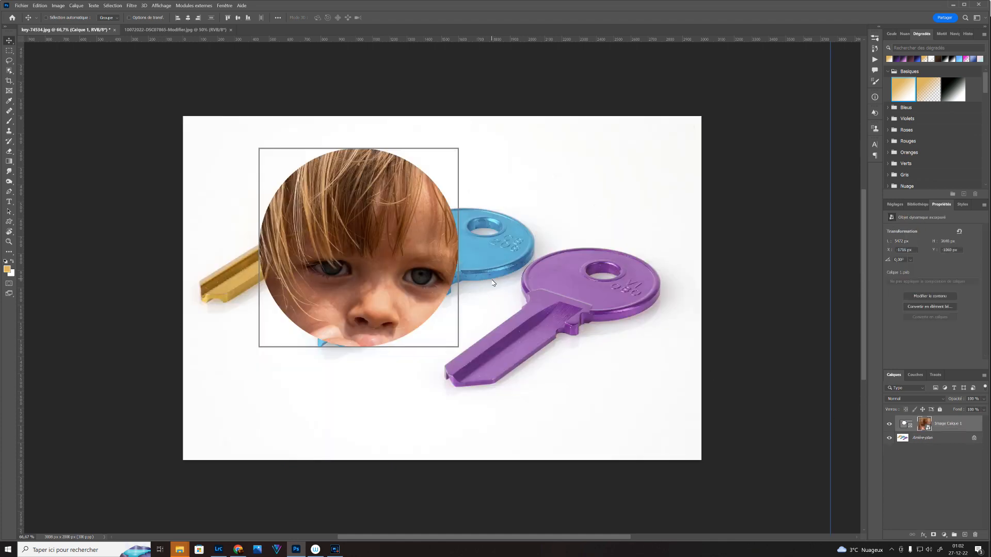
Scale the photo inside the frame to about 69% and reposition it so the child's face fills the circle
{"action": "key", "text": "ctrl+t"}
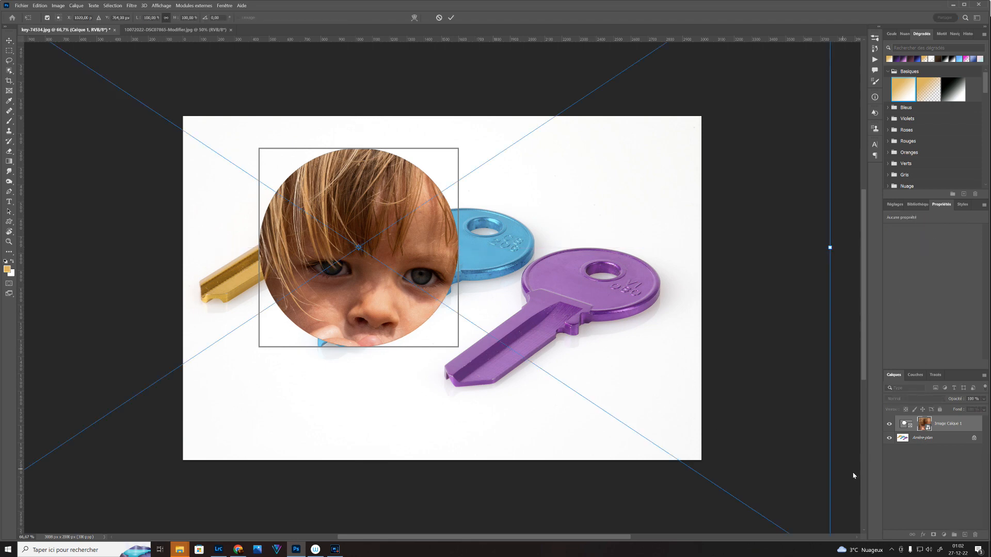
{"action": "key", "text": "ctrl+minus"}
{"action": "key", "text": "ctrl+minus"}
{"action": "key", "text": "ctrl+minus"}
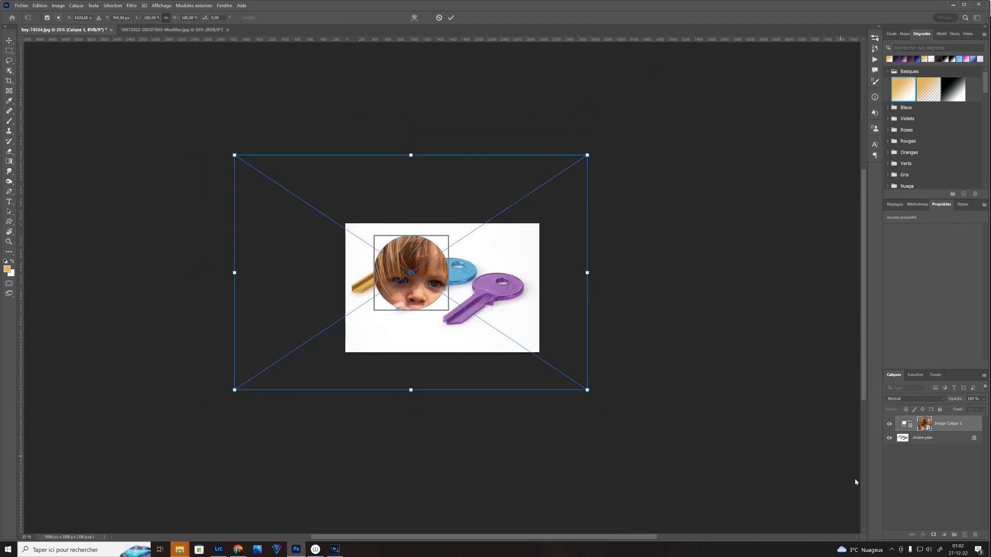
{"action": "left_click_drag", "start_coordinate": [588, 394], "coordinate": [480, 321]}
{"action": "left_click_drag", "start_coordinate": [382, 284], "coordinate": [434, 305]}
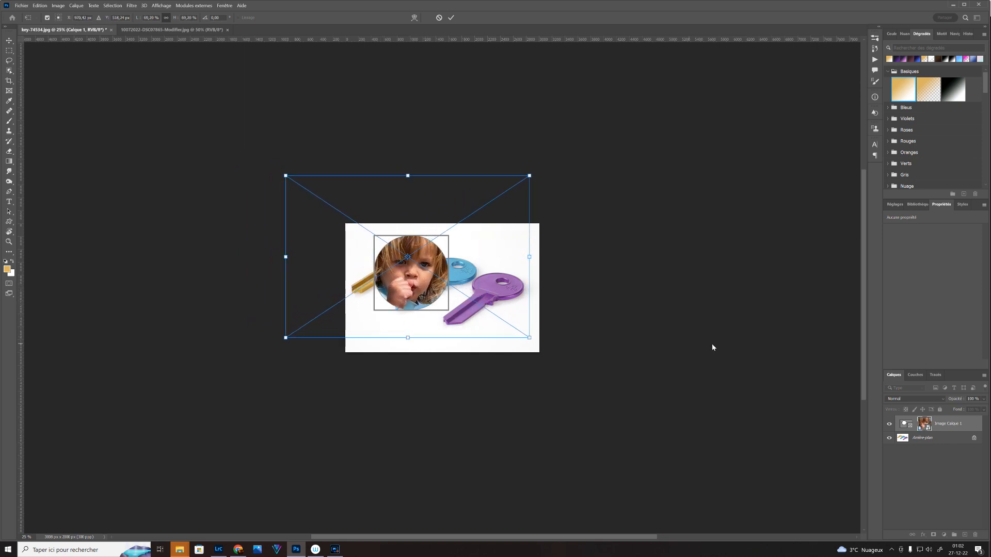
{"action": "key", "text": "Return"}
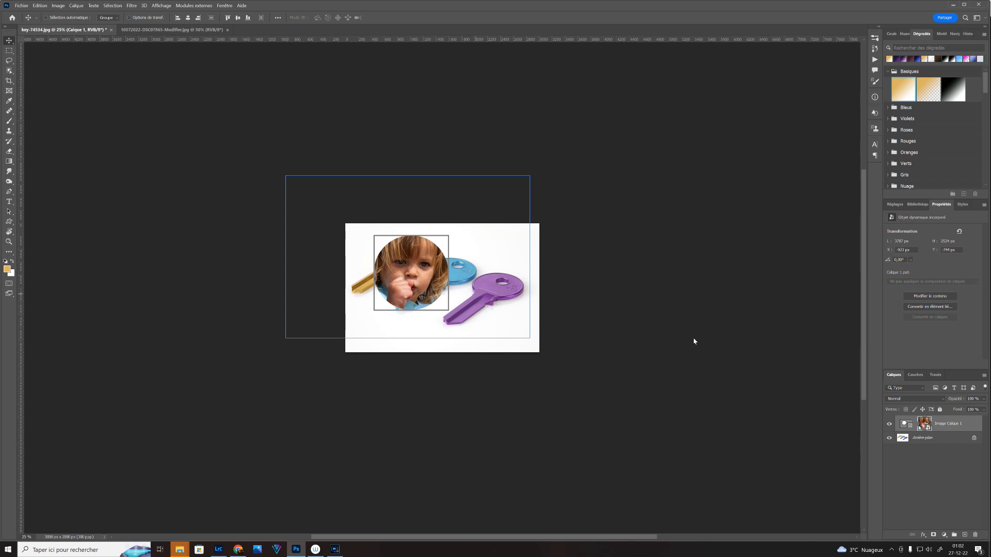
Open the framed photo's smart object contents, compare them with the original photo document, and return to the keys image
{"action": "double_click", "coordinate": [925, 425]}
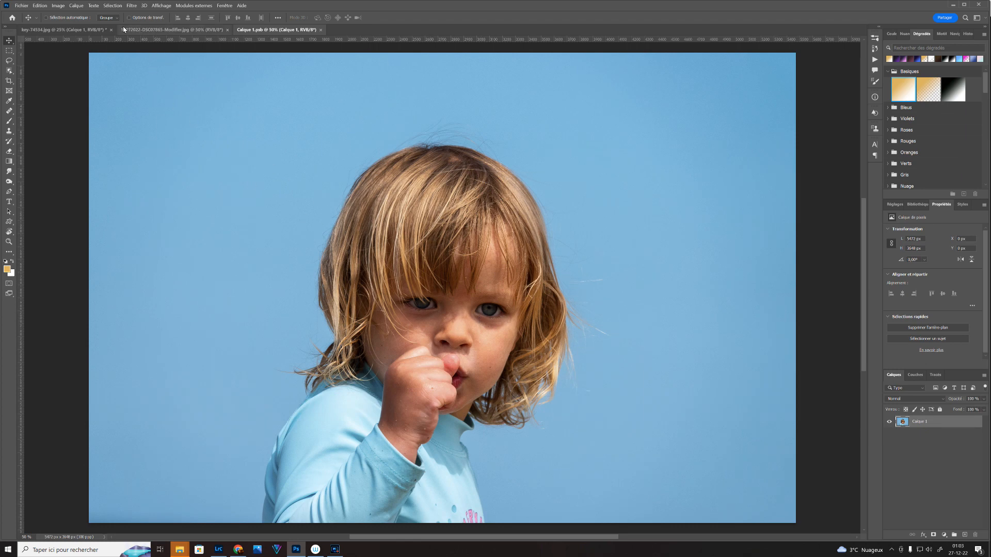
{"action": "left_click", "coordinate": [191, 31]}
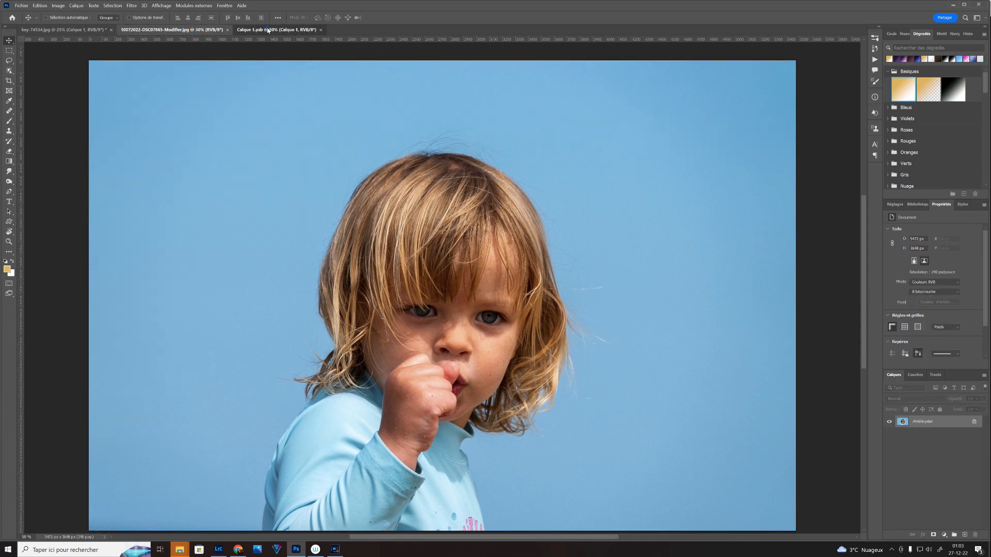
{"action": "left_click", "coordinate": [268, 30]}
{"action": "left_click", "coordinate": [321, 30]}
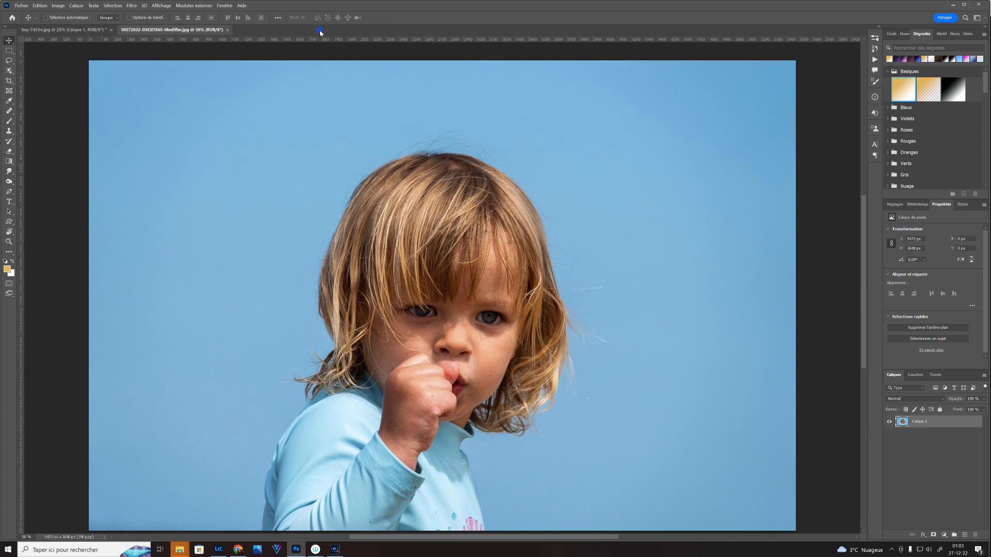
{"action": "left_click", "coordinate": [92, 30]}
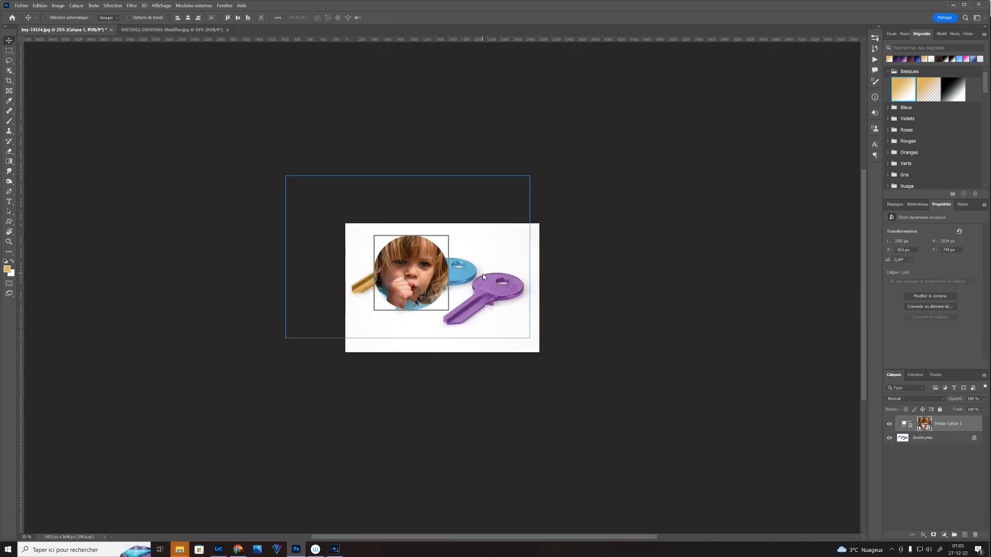
{"action": "right_click", "coordinate": [925, 424]}
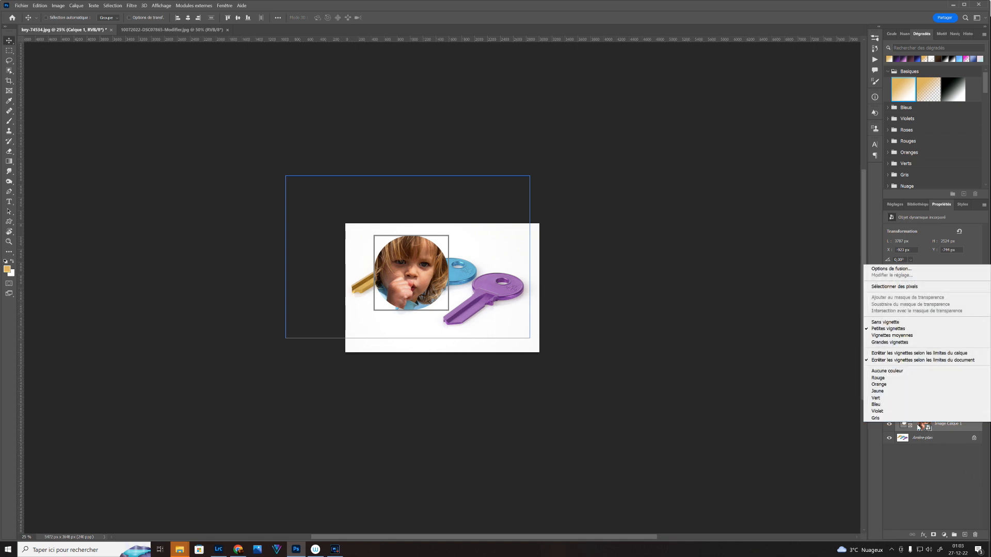
{"action": "left_click", "coordinate": [951, 427]}
{"action": "right_click", "coordinate": [950, 426]}
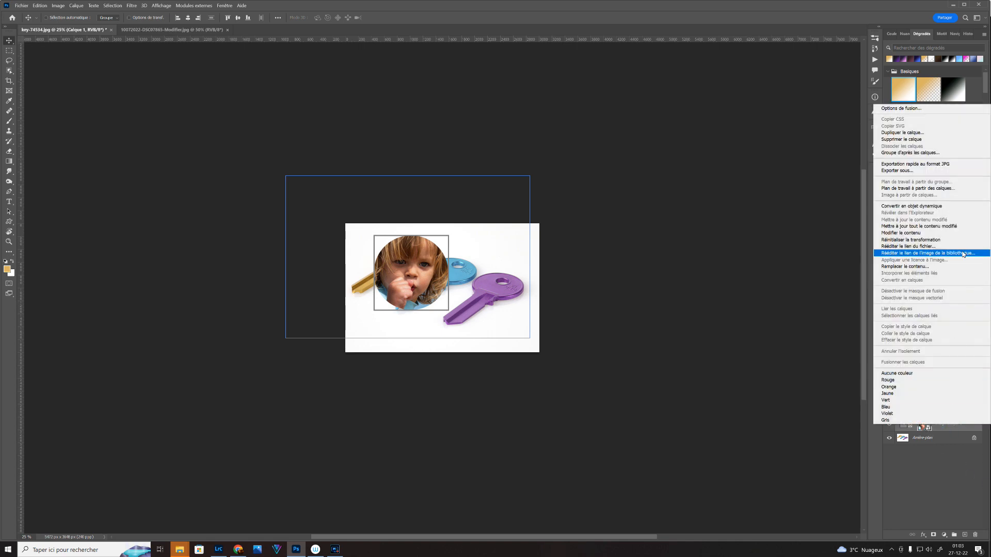
{"action": "left_click", "coordinate": [773, 246]}
{"action": "right_click", "coordinate": [951, 427]}
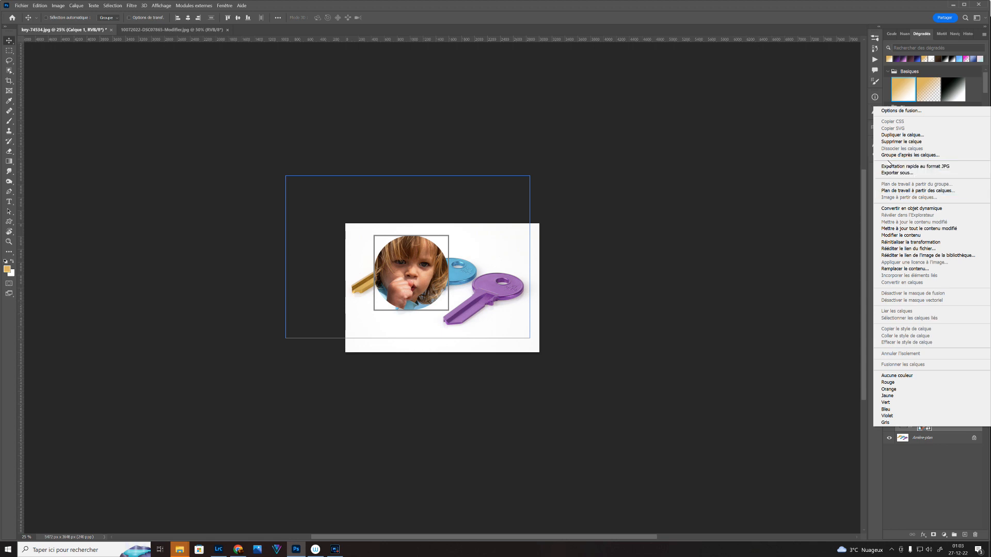
{"action": "left_click", "coordinate": [949, 475]}
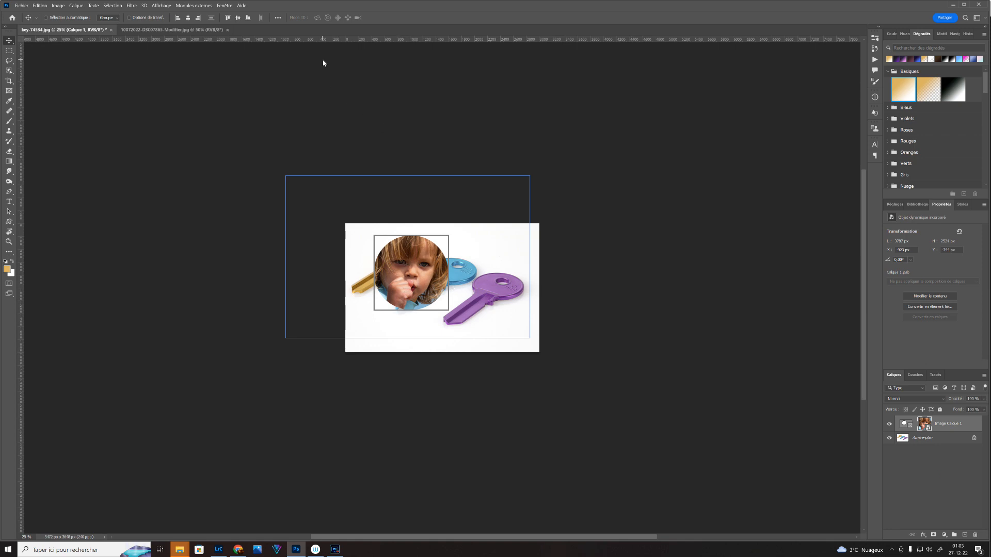
Shift the photo inside the circular frame slightly down and to the right, keeping the frame in place
{"action": "mouse_move", "coordinate": [405, 277]}
{"action": "left_mouse_down"}
{"action": "mouse_move", "coordinate": [418, 279]}
{"action": "mouse_move", "coordinate": [403, 290]}
{"action": "mouse_move", "coordinate": [423, 271]}
{"action": "left_mouse_up"}
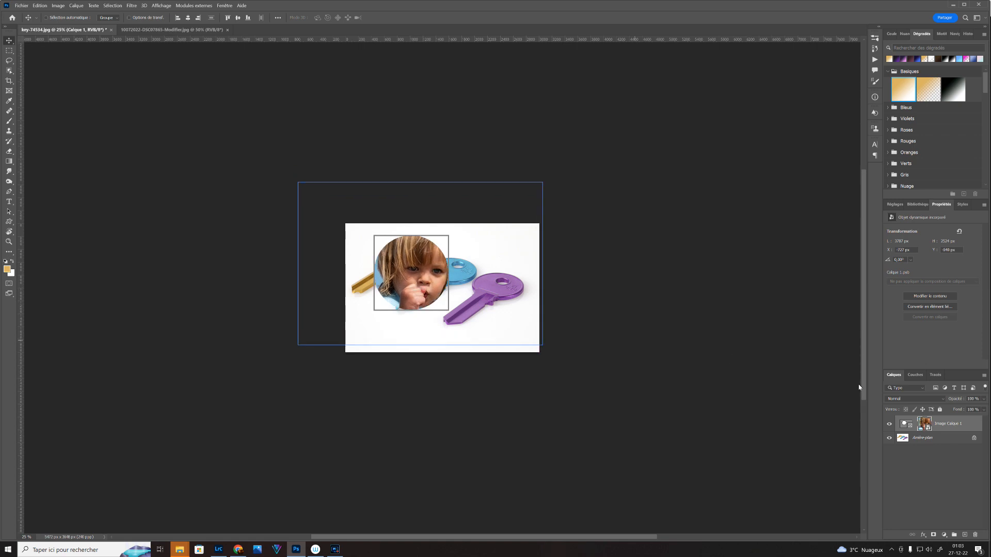
{"action": "right_click", "coordinate": [924, 426]}
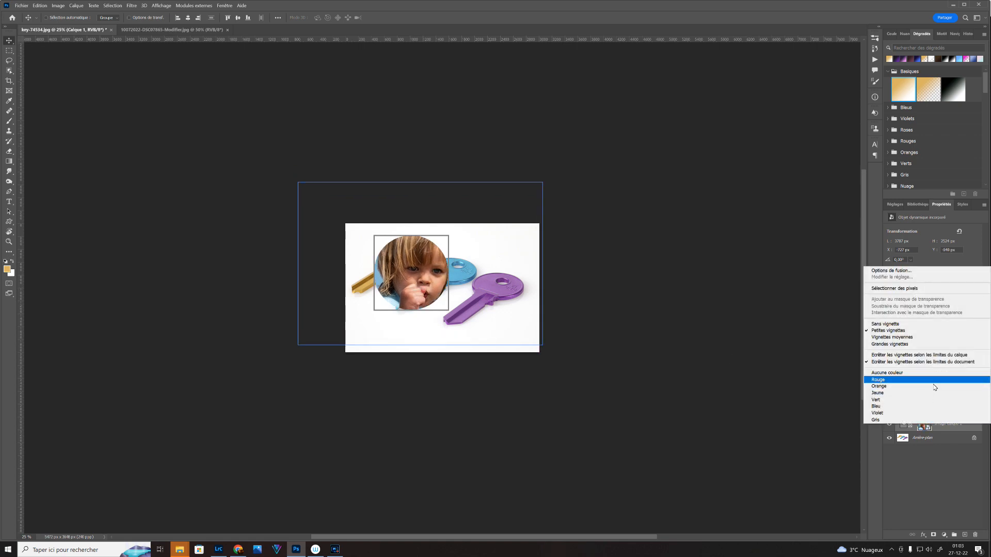
{"action": "left_click", "coordinate": [969, 466]}
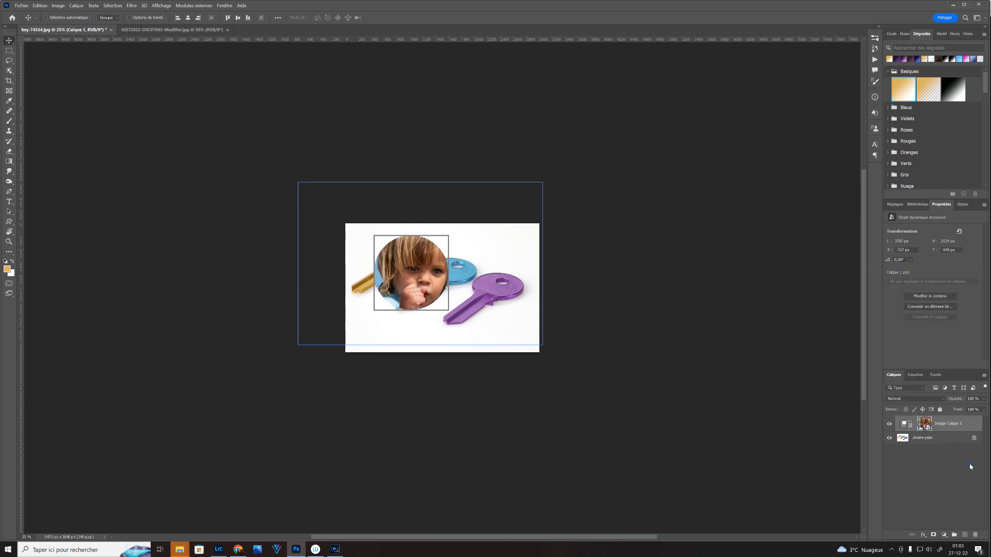
{"action": "right_click", "coordinate": [955, 423]}
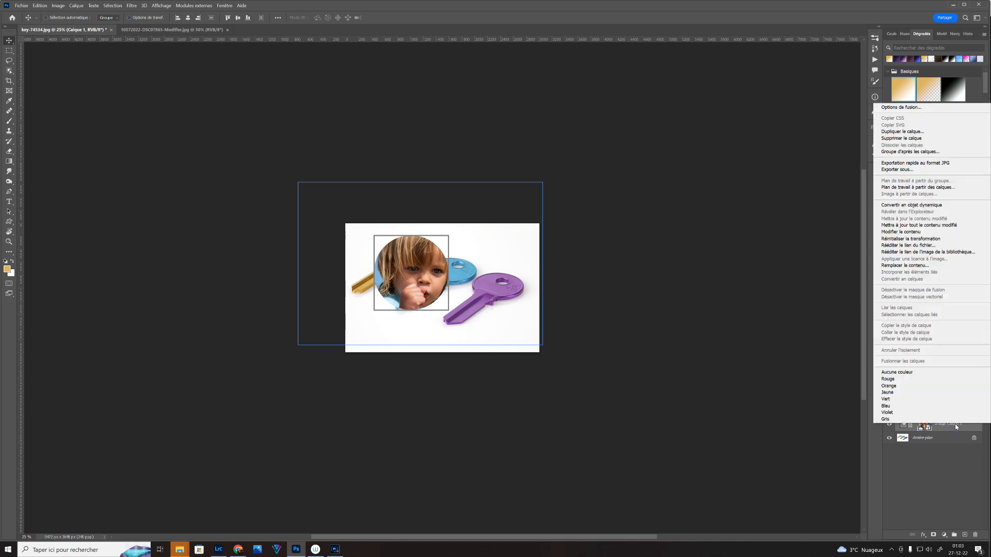
{"action": "left_click", "coordinate": [815, 217]}
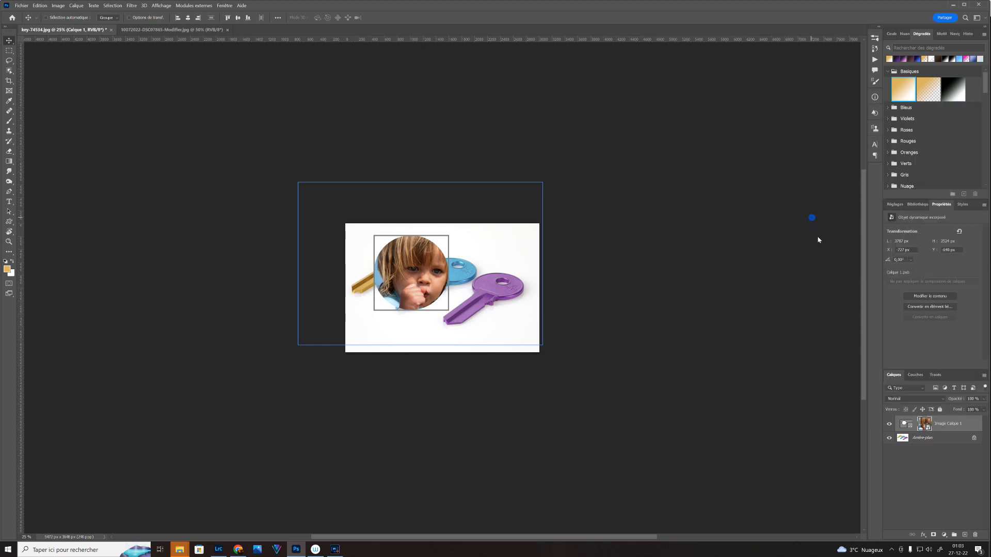
{"action": "right_click", "coordinate": [901, 426]}
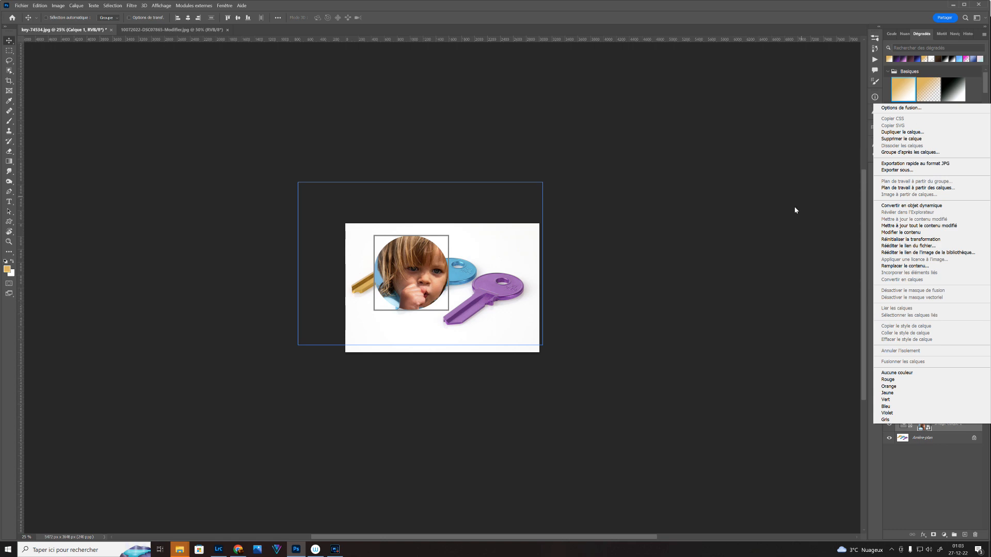
{"action": "left_click", "coordinate": [803, 232]}
Try removing only the circular frame from its layer while keeping the full photo
{"action": "left_click", "coordinate": [928, 453]}
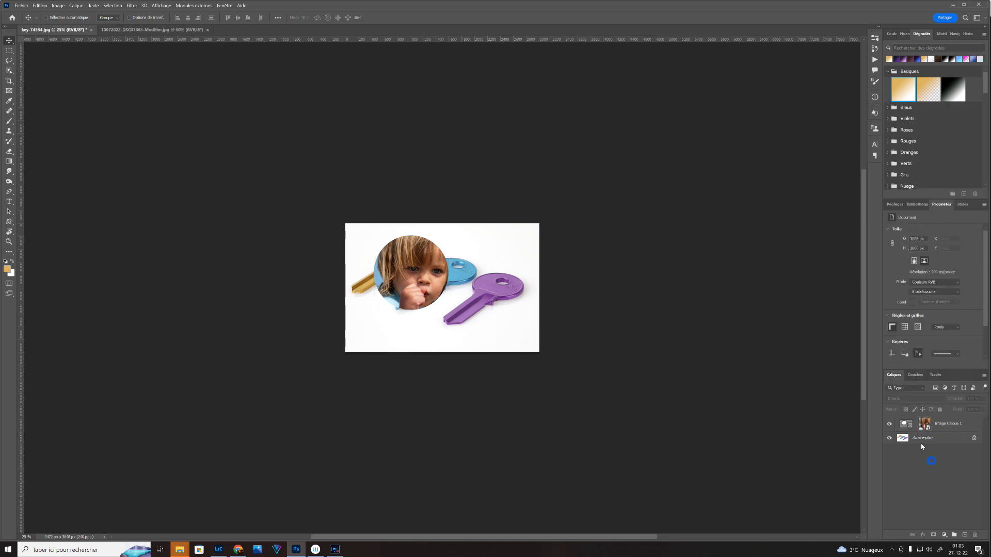
{"action": "left_click", "coordinate": [907, 424]}
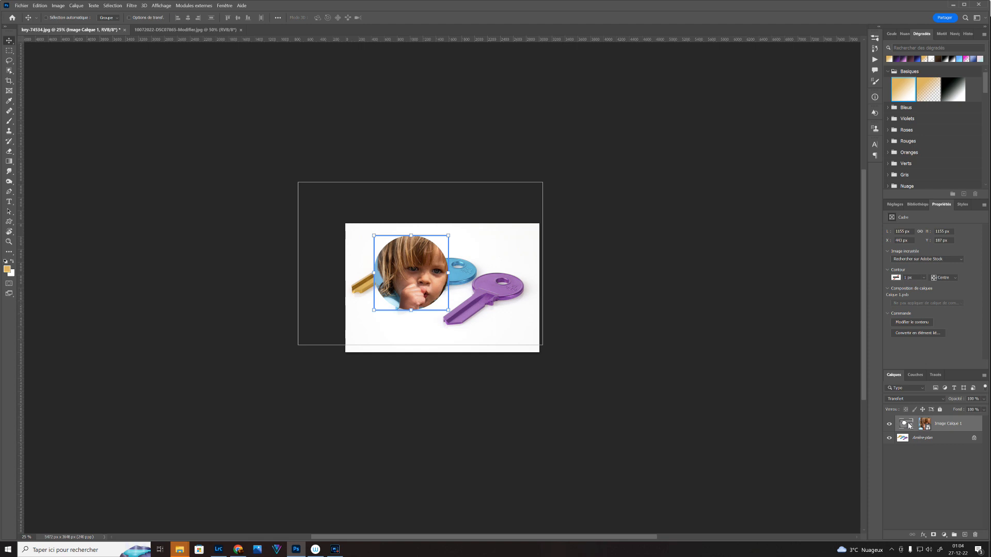
{"action": "right_click", "coordinate": [907, 425]}
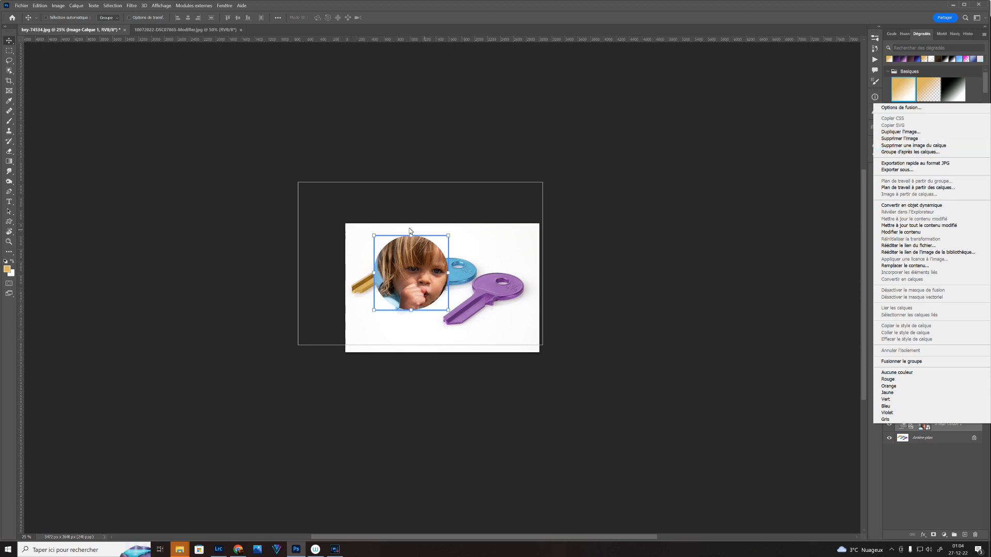
{"action": "left_click", "coordinate": [923, 147]}
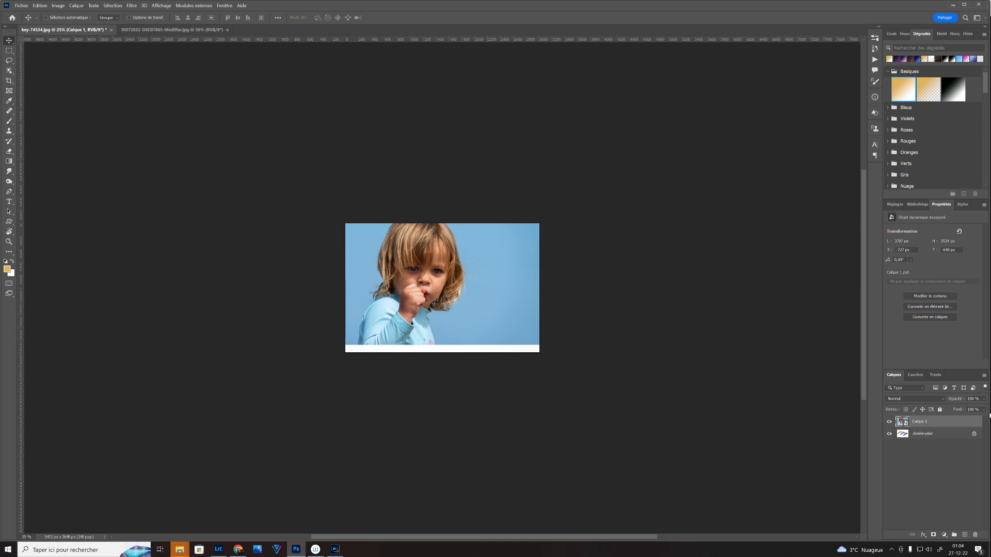
Undo the removal of the circular frame from the photo layer
{"action": "right_click", "coordinate": [923, 420]}
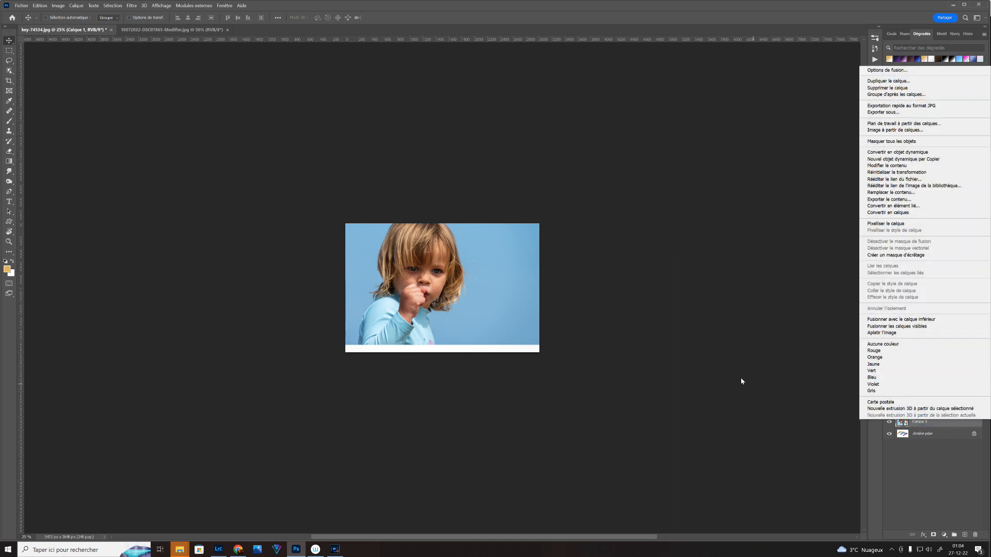
{"action": "left_click", "coordinate": [792, 355]}
{"action": "key", "text": "ctrl+z"}
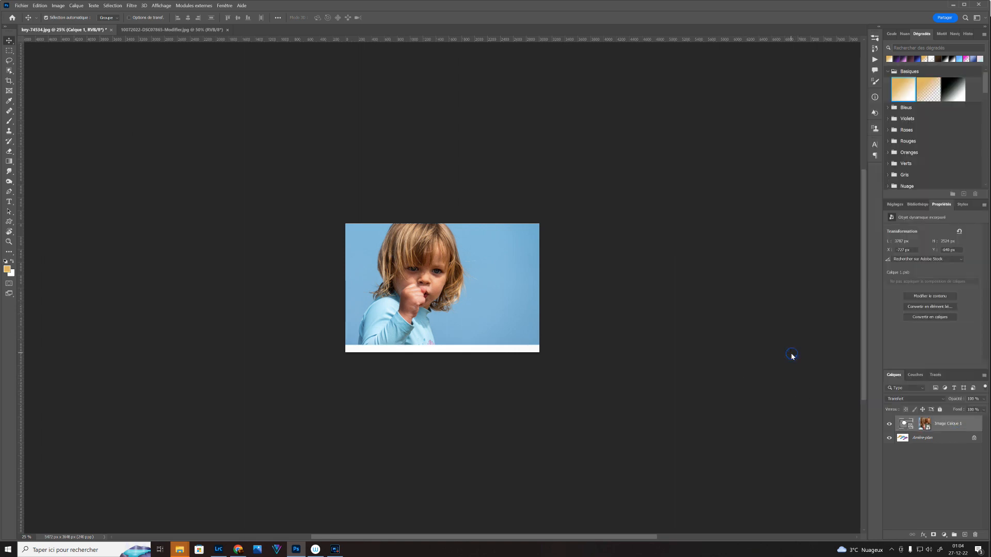
Delete the circular frame together with its photo contents, leaving only the keys background
{"action": "right_click", "coordinate": [907, 430]}
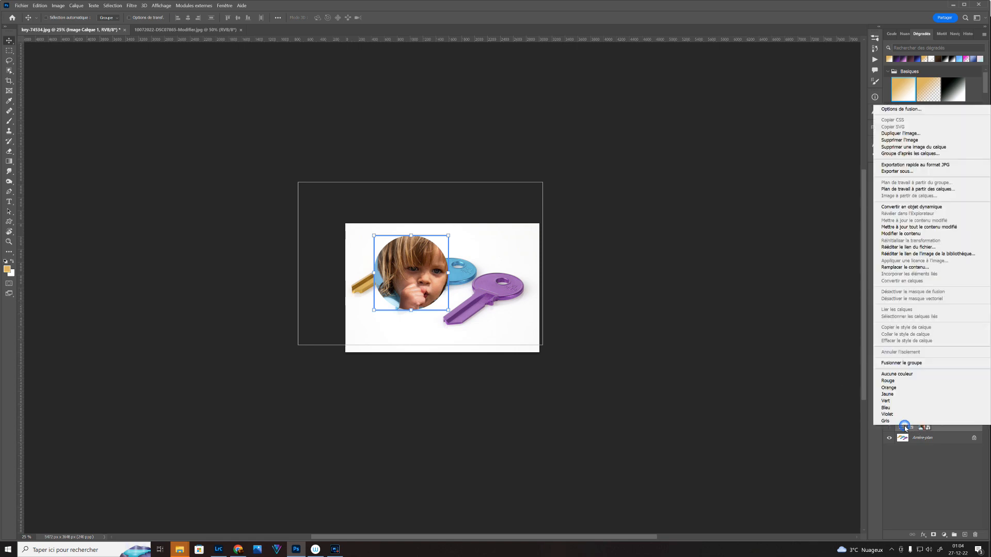
{"action": "left_click", "coordinate": [898, 141]}
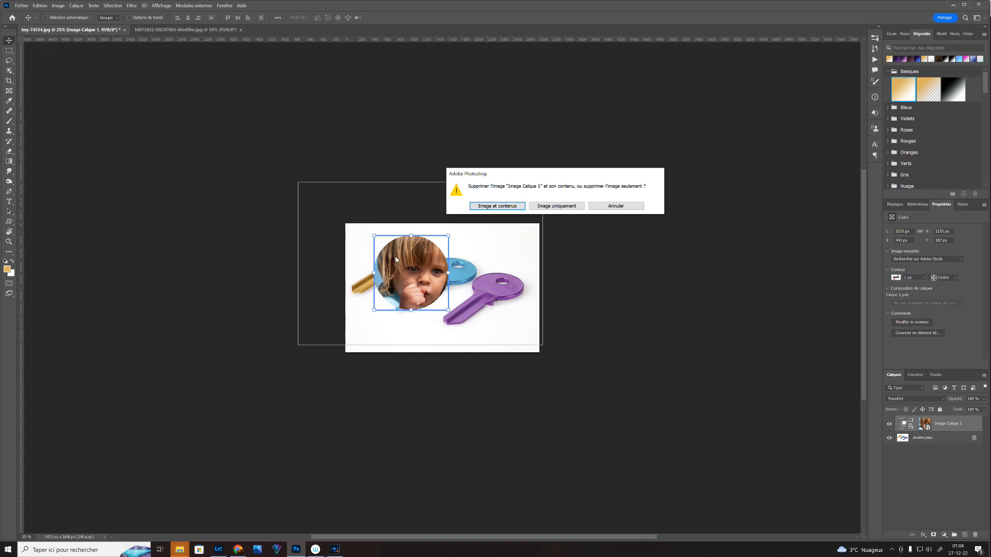
{"action": "left_click", "coordinate": [511, 206]}
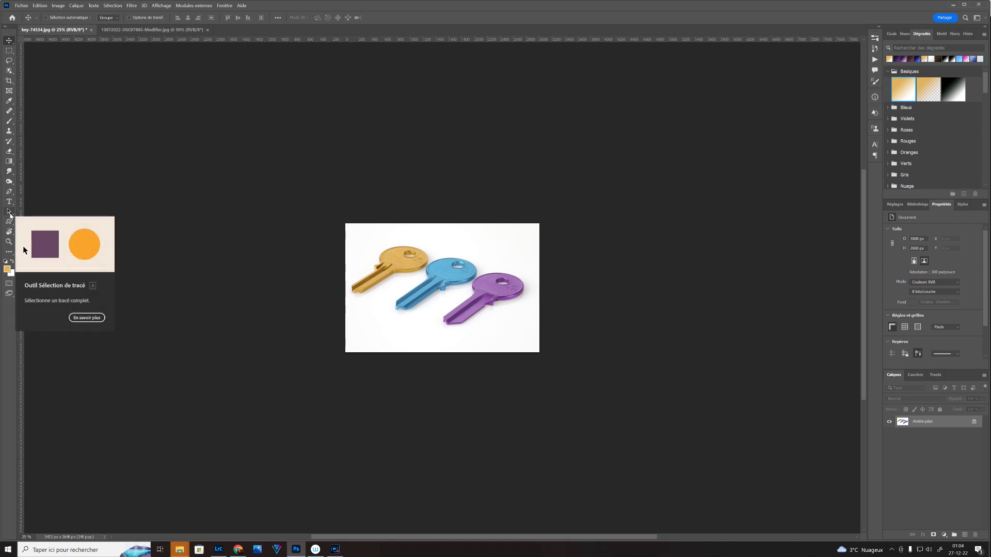
Draw a closed, curved freeform shape about 1052 × 1319 px over the gold and blue keys with the Pen tool
{"action": "left_click", "coordinate": [9, 191]}
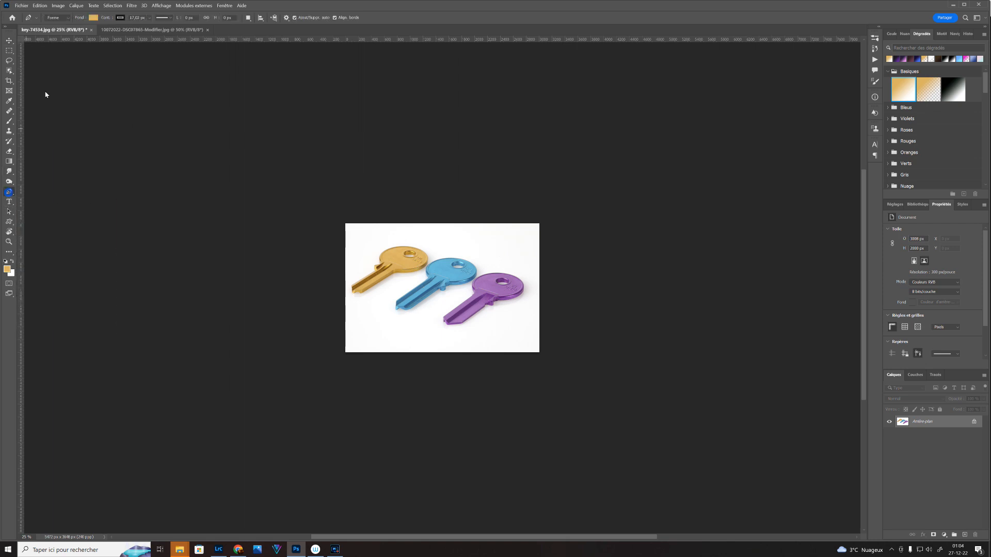
{"action": "left_click_drag", "start_coordinate": [442, 242], "coordinate": [418, 260]}
{"action": "left_click", "coordinate": [394, 283]}
{"action": "left_click_drag", "start_coordinate": [428, 308], "coordinate": [447, 282]}
{"action": "mouse_move", "coordinate": [442, 242]}
{"action": "left_mouse_down"}
{"action": "mouse_move", "coordinate": [462, 269]}
{"action": "mouse_move", "coordinate": [442, 234]}
{"action": "mouse_move", "coordinate": [456, 237]}
{"action": "mouse_move", "coordinate": [444, 233]}
{"action": "left_mouse_up"}
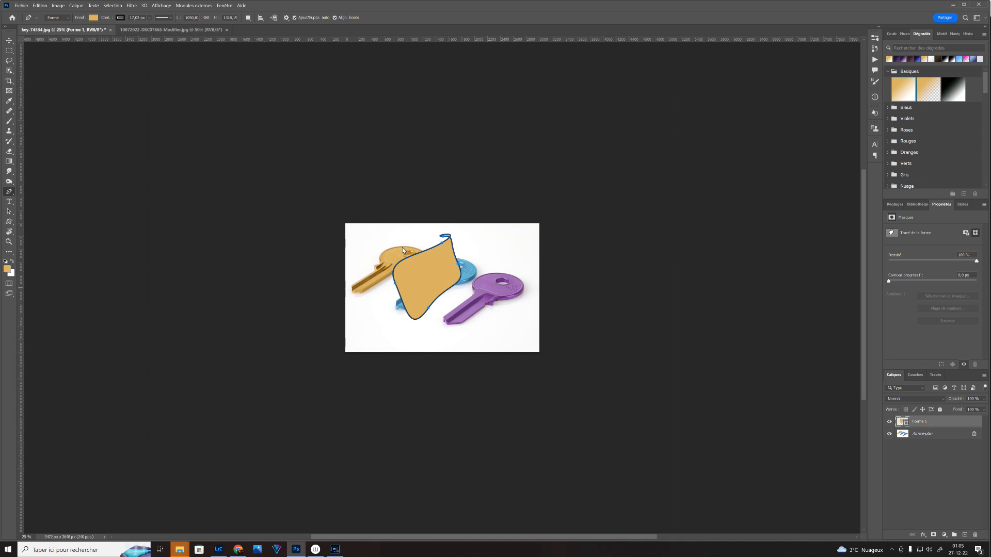
Convert the pen-drawn freeform shape layer into a frame, keeping the name Forme 1 and the 1052 × 1319 px size
{"action": "right_click", "coordinate": [922, 425]}
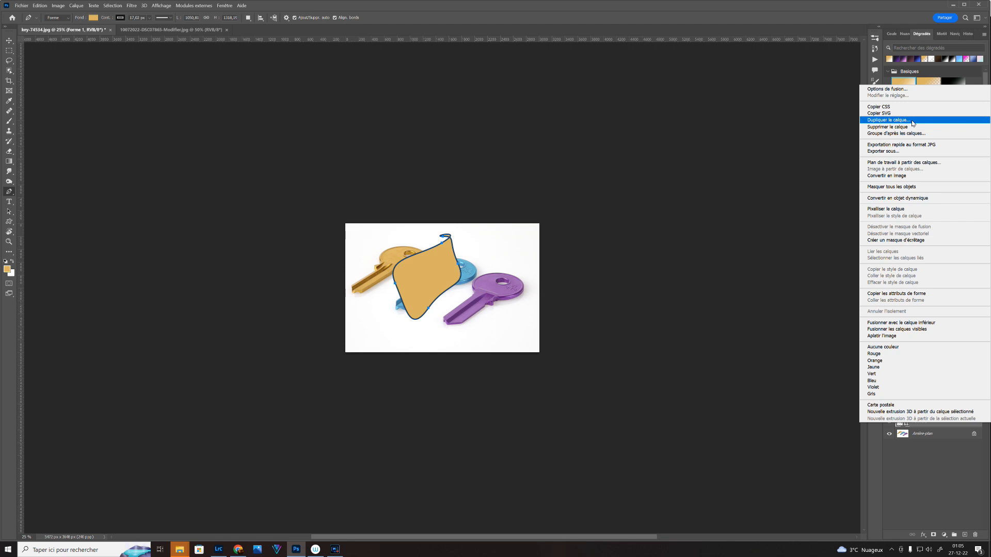
{"action": "left_click", "coordinate": [895, 175]}
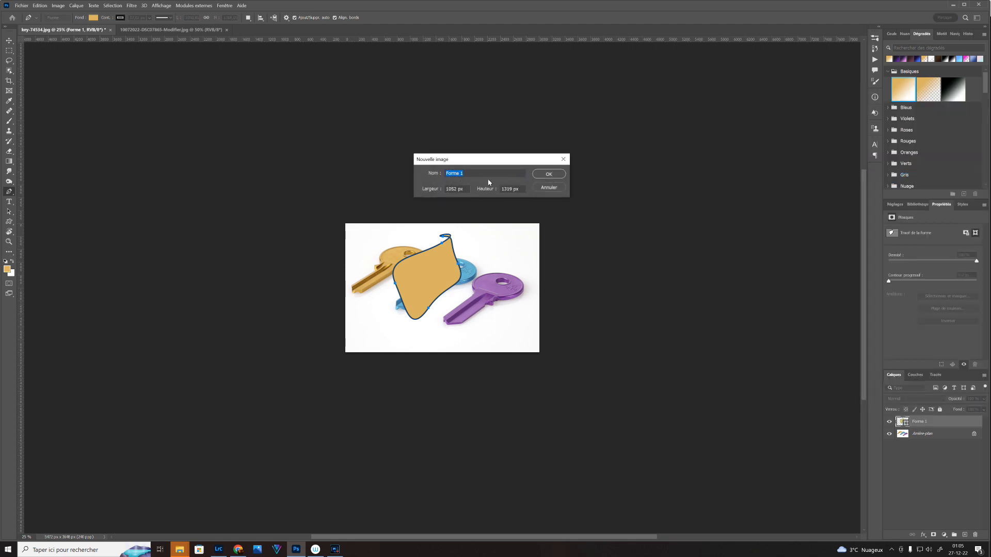
{"action": "left_click", "coordinate": [542, 176]}
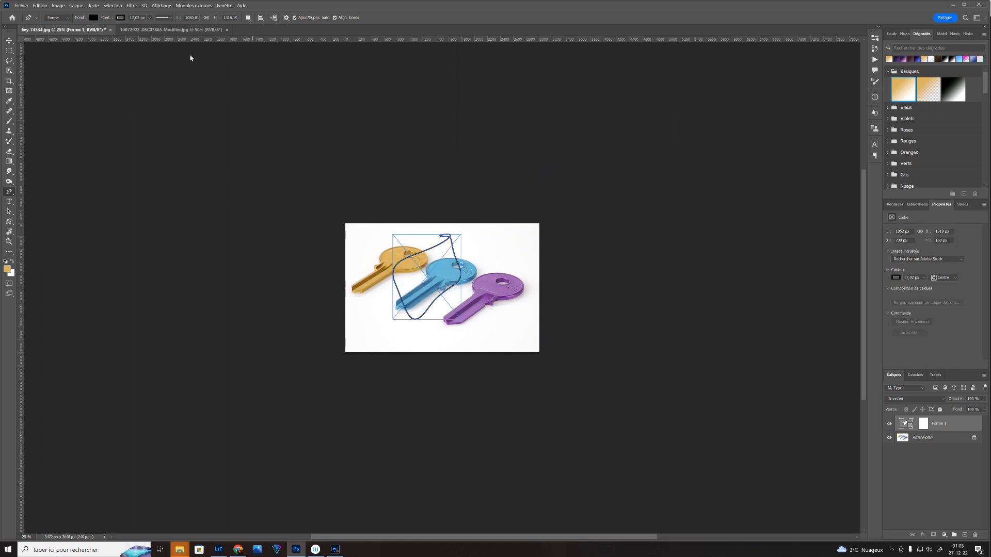
Bring the child's portrait from the other open document into the keys image and place its layer inside the freeform frame
{"action": "left_click", "coordinate": [9, 41]}
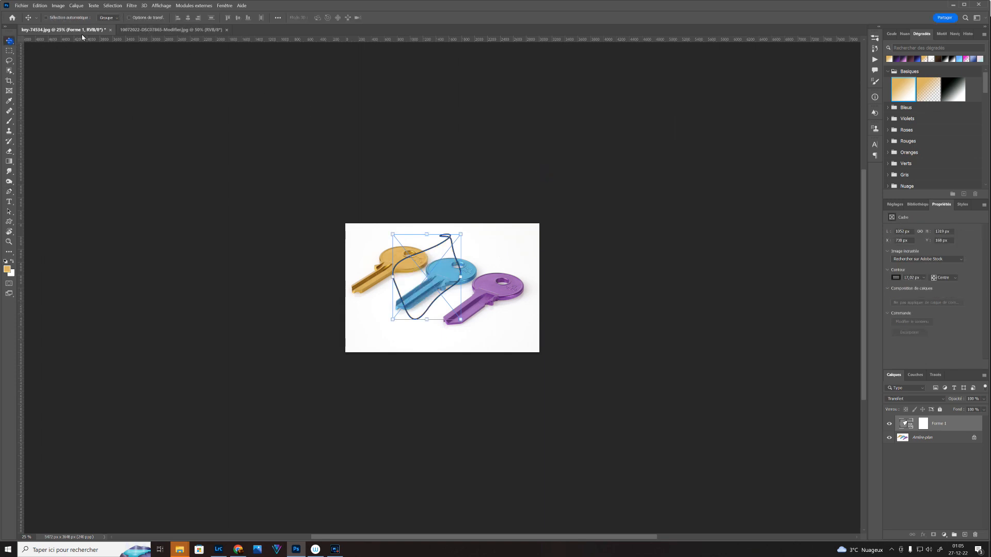
{"action": "left_click", "coordinate": [132, 29]}
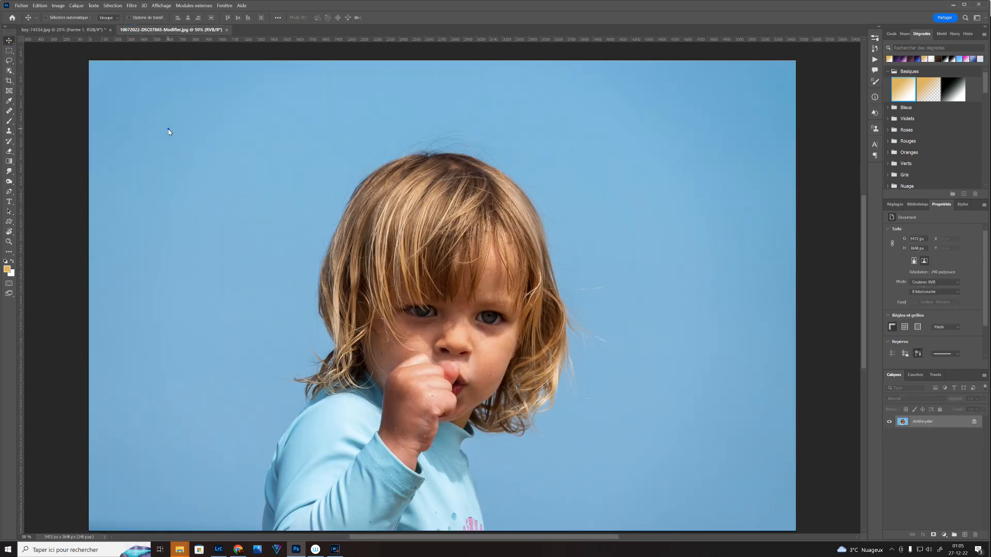
{"action": "left_click", "coordinate": [103, 26]}
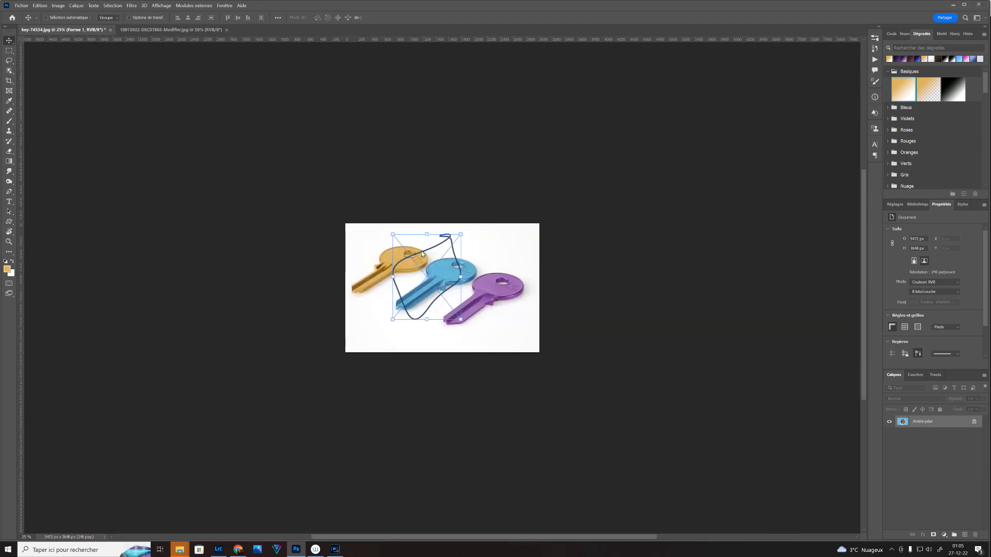
{"action": "key", "text": "ctrl+v"}
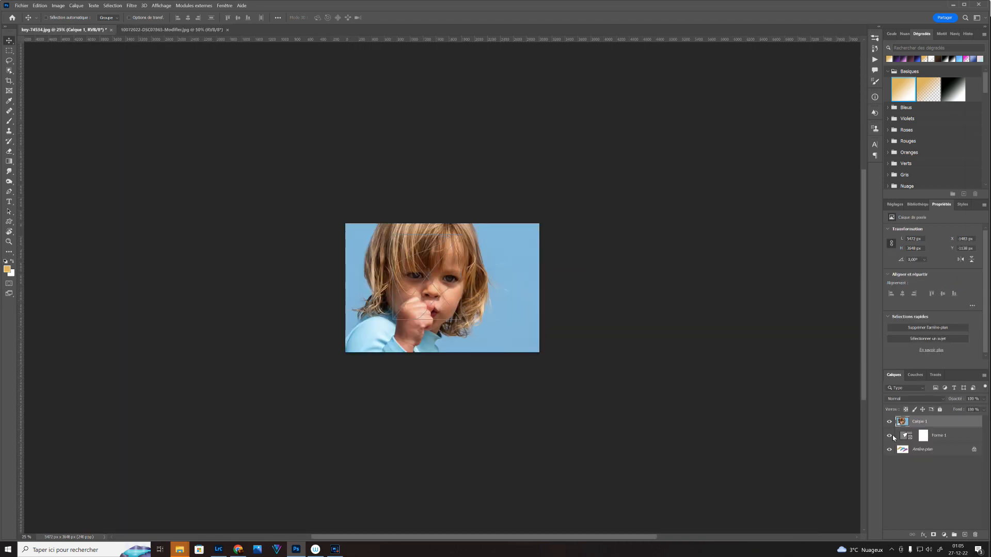
{"action": "left_click_drag", "start_coordinate": [906, 422], "coordinate": [929, 436]}
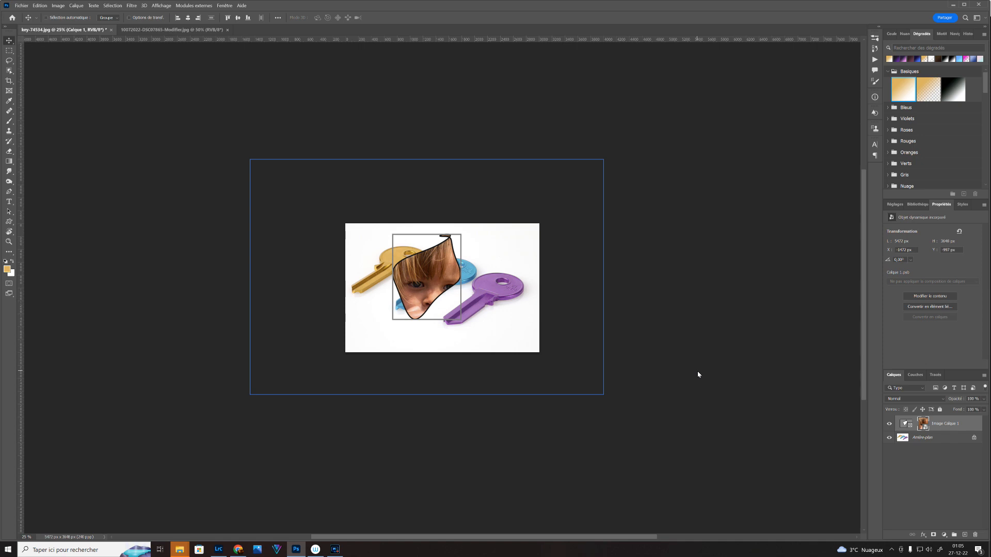
Delete the filled freeform frame layer and select the blue key with the Object Selection tool
{"action": "left_click_drag", "start_coordinate": [958, 424], "coordinate": [977, 538]}
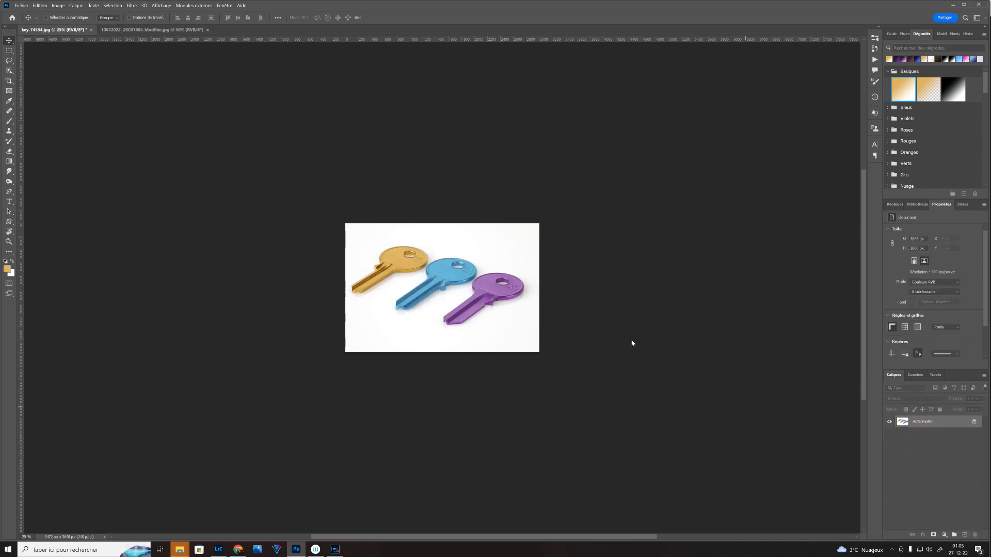
{"action": "left_click", "coordinate": [10, 72]}
{"action": "left_click", "coordinate": [442, 273]}
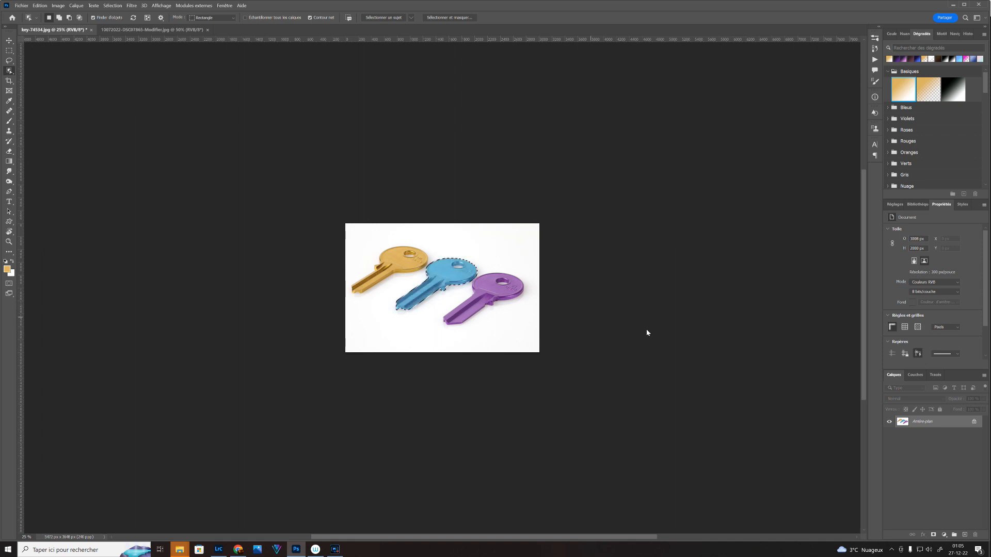
Convert the blue key selection into a work path with a tolerance of 1.0 pixels
{"action": "right_click", "coordinate": [456, 287]}
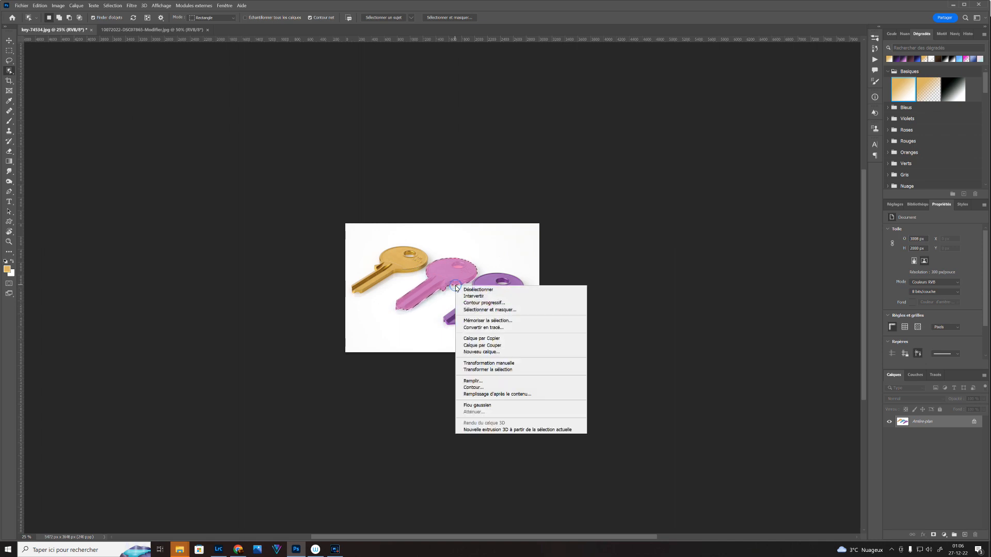
{"action": "left_click", "coordinate": [489, 328]}
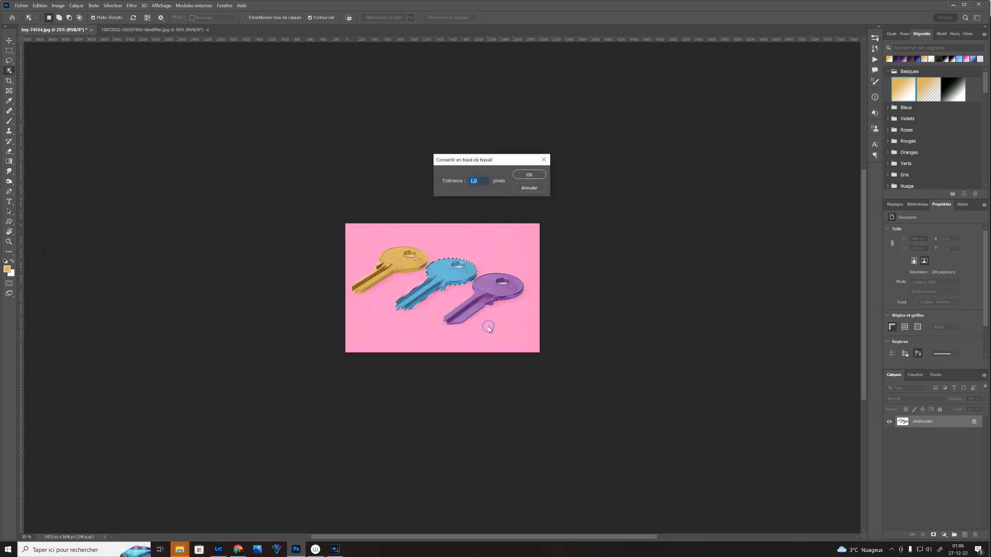
{"action": "left_click", "coordinate": [522, 173]}
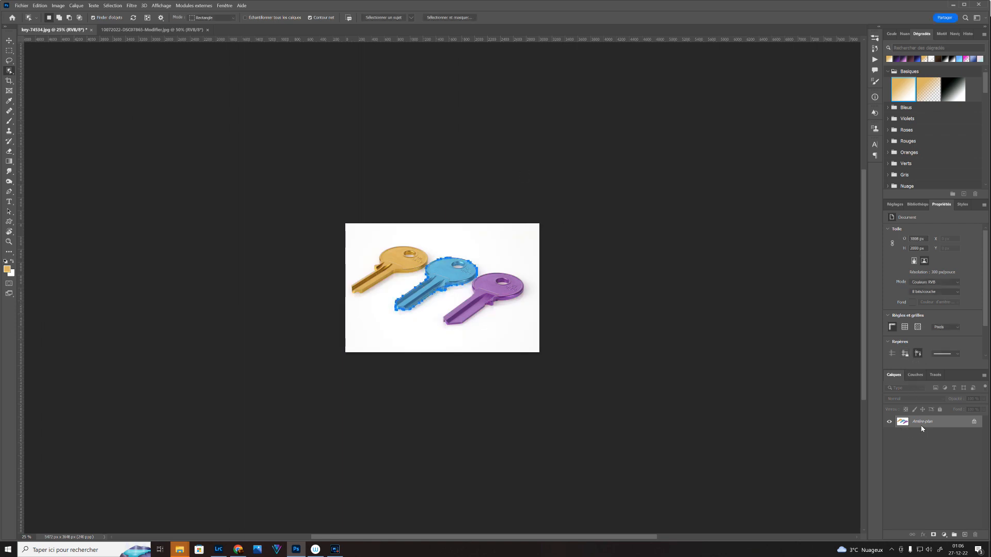
Save the work path around the blue key under the name "clé"
{"action": "left_click", "coordinate": [935, 375]}
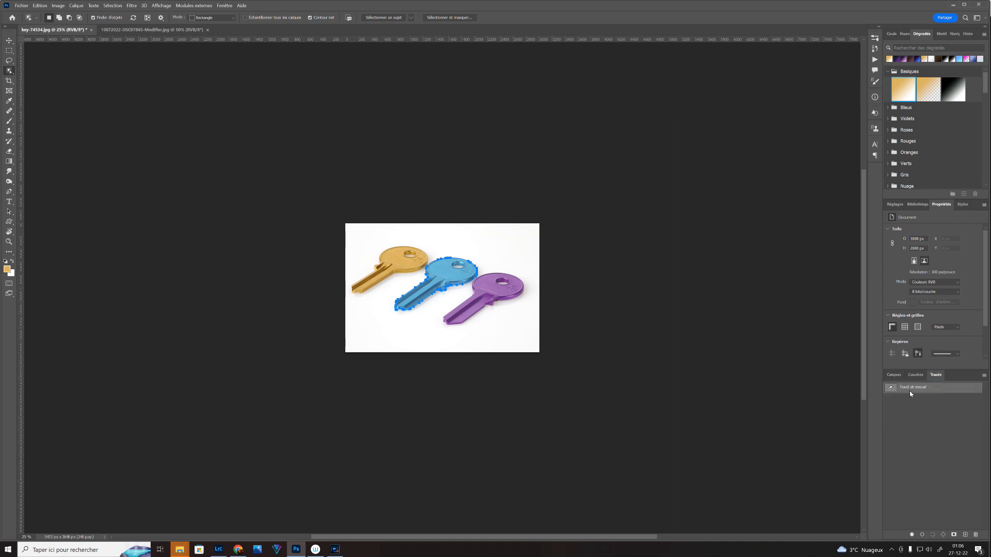
{"action": "right_click", "coordinate": [917, 390]}
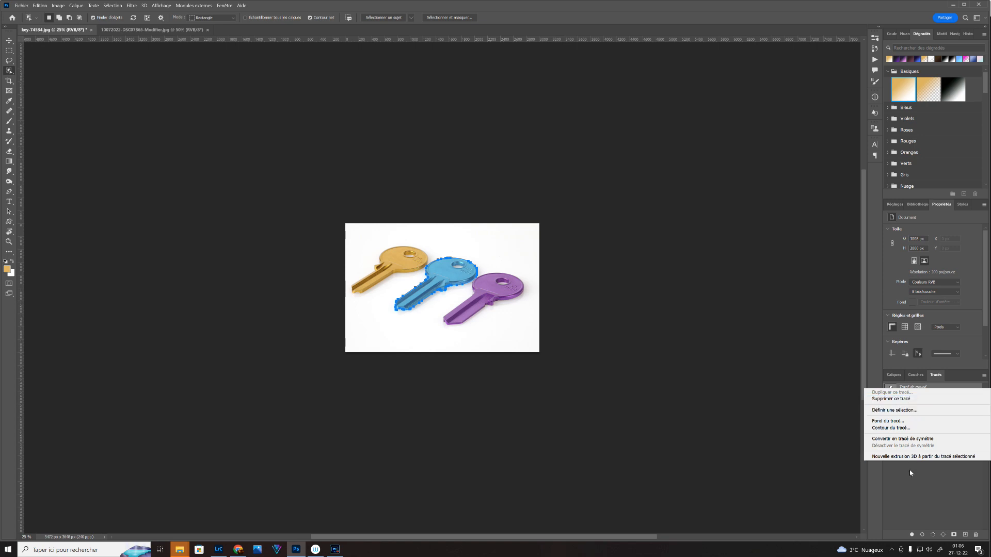
{"action": "left_click", "coordinate": [908, 486]}
{"action": "double_click", "coordinate": [913, 391]}
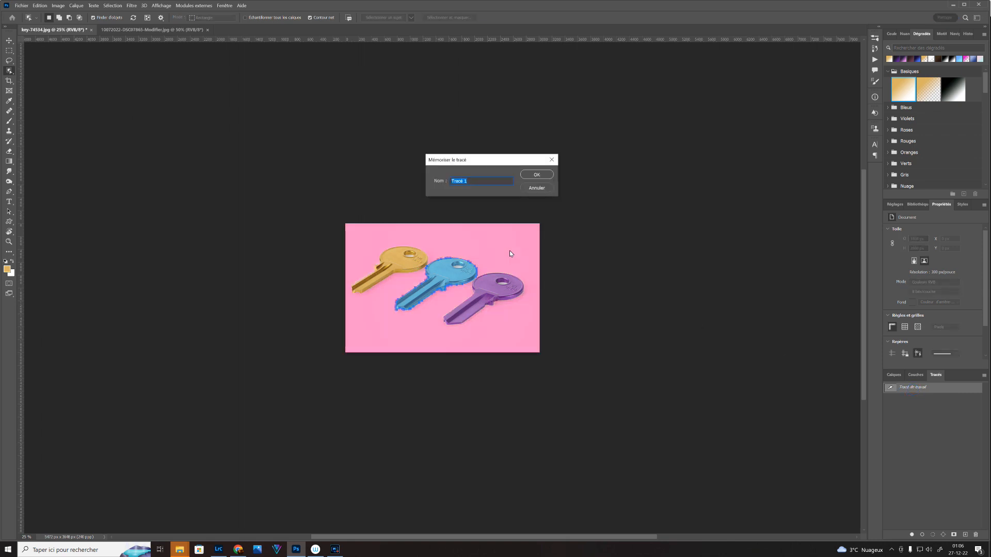
{"action": "type", "text": "clé"}
{"action": "key", "text": "Return"}
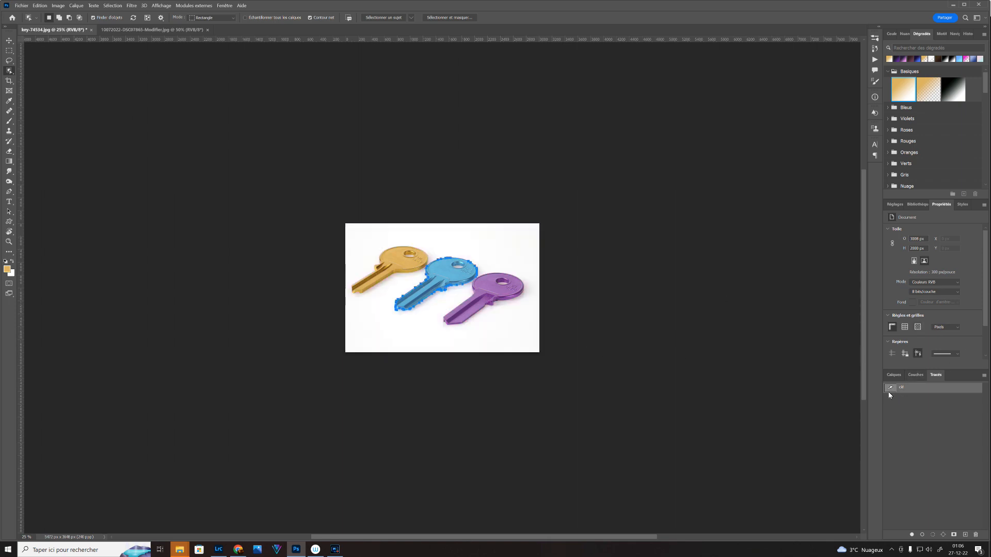
{"action": "right_click", "coordinate": [901, 391]}
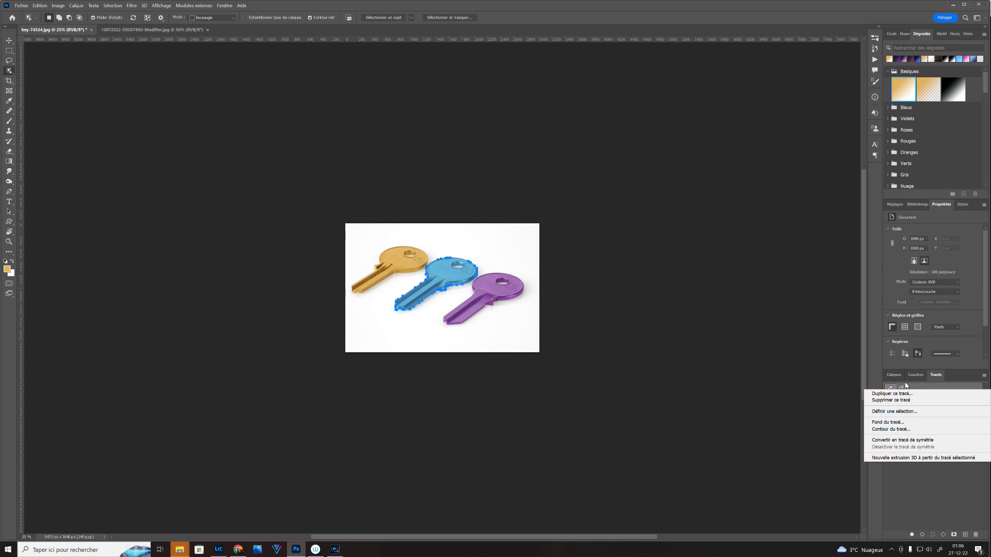
{"action": "left_click", "coordinate": [895, 375]}
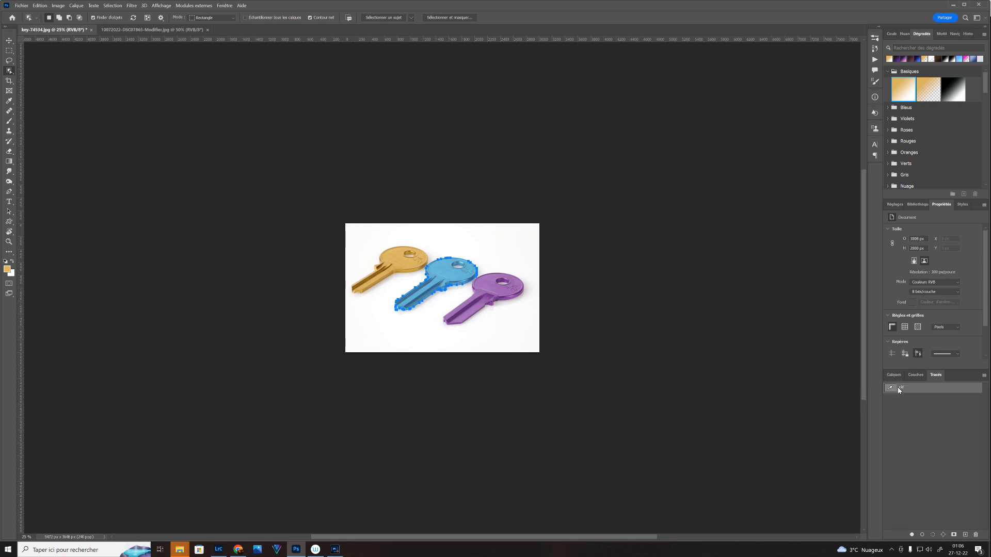
{"action": "right_click", "coordinate": [901, 388]}
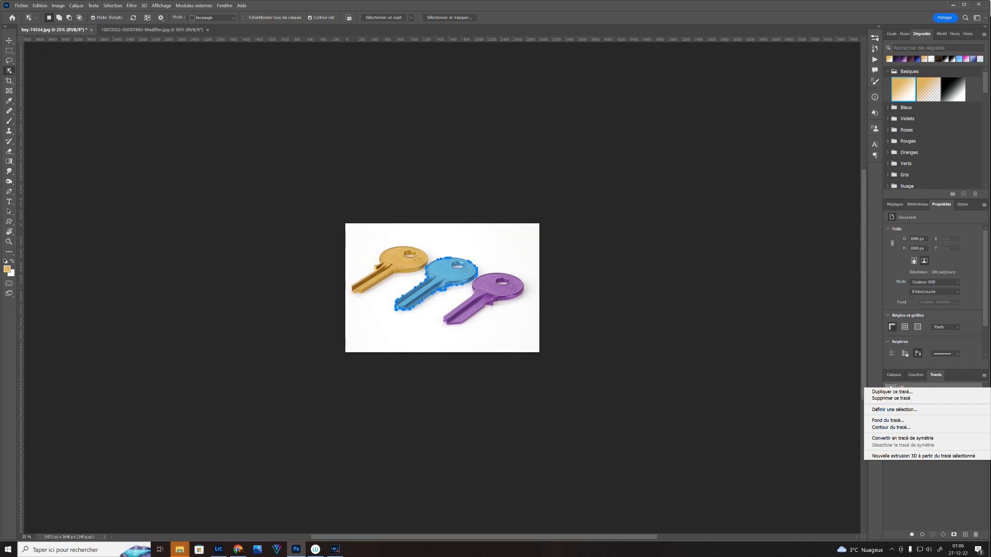
Delete the saved key path and draw the key-shaped custom shape over the blue key, about 1253 × 798 px
{"action": "left_click", "coordinate": [9, 222]}
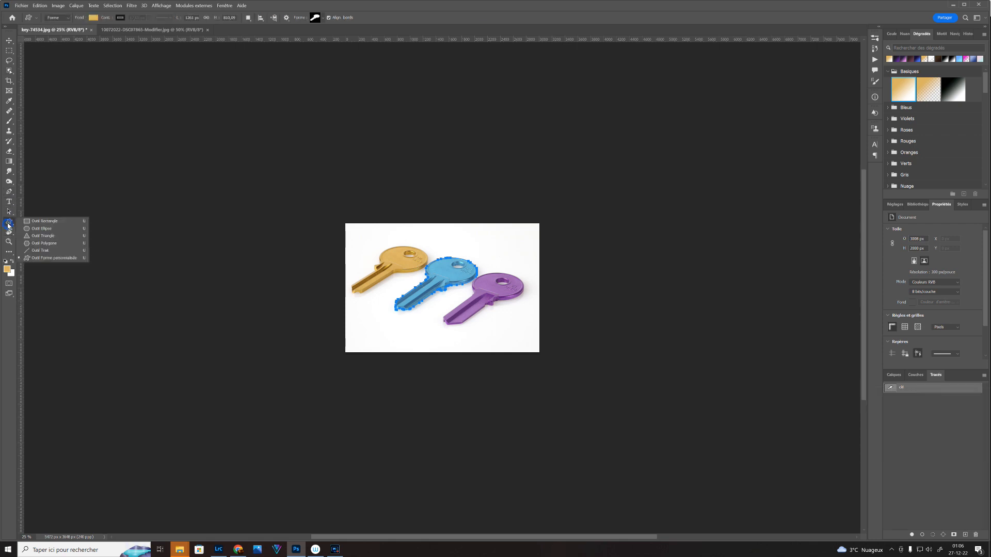
{"action": "left_click", "coordinate": [38, 258]}
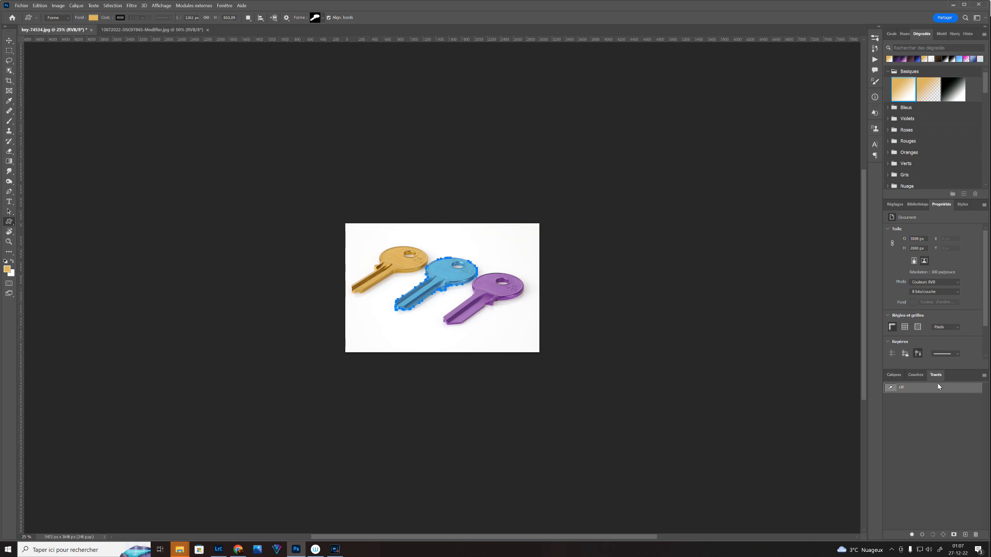
{"action": "left_click", "coordinate": [894, 374]}
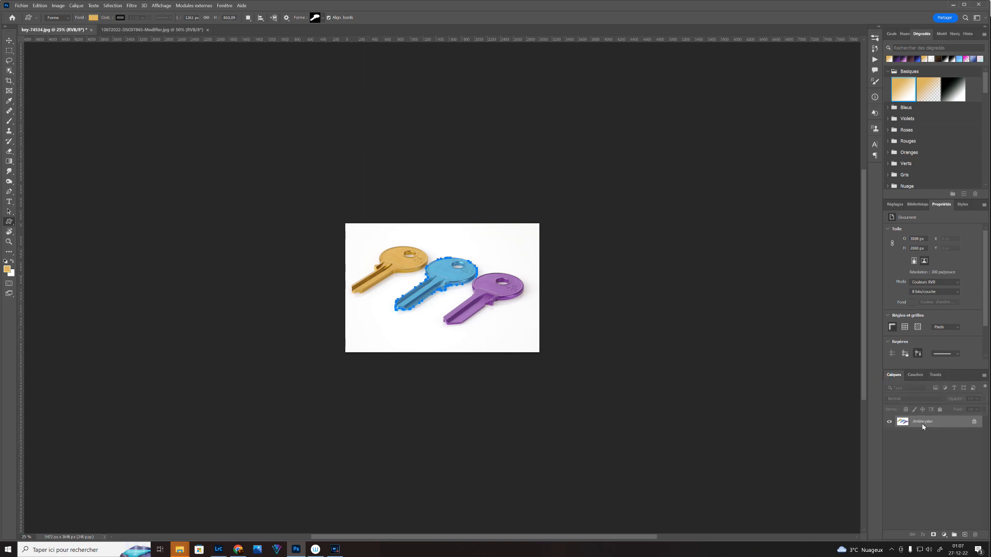
{"action": "left_click", "coordinate": [934, 375]}
{"action": "left_click_drag", "start_coordinate": [927, 391], "coordinate": [975, 535]}
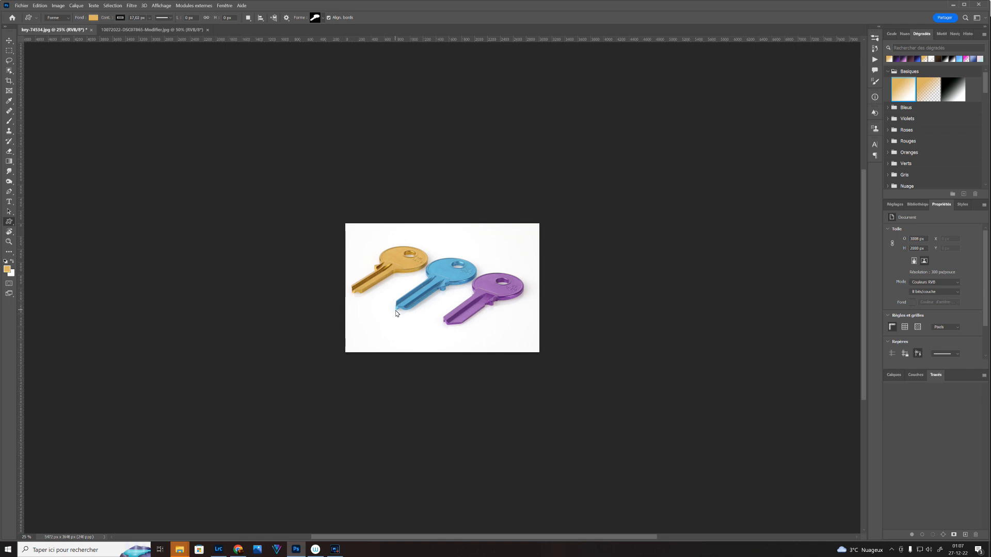
{"action": "mouse_move", "coordinate": [396, 313]}
{"action": "left_mouse_down"}
{"action": "mouse_move", "coordinate": [457, 266]}
{"action": "mouse_move", "coordinate": [479, 262]}
{"action": "left_mouse_up"}
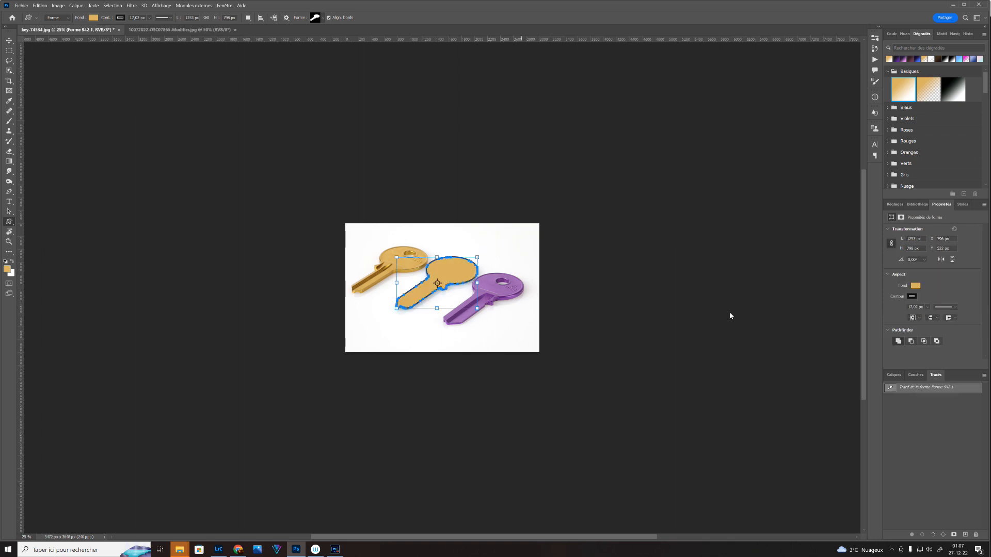
Convert the key-shaped layer into a frame, keeping the name Forme 942 1 and the 1253 × 798 px size
{"action": "left_click", "coordinate": [894, 375]}
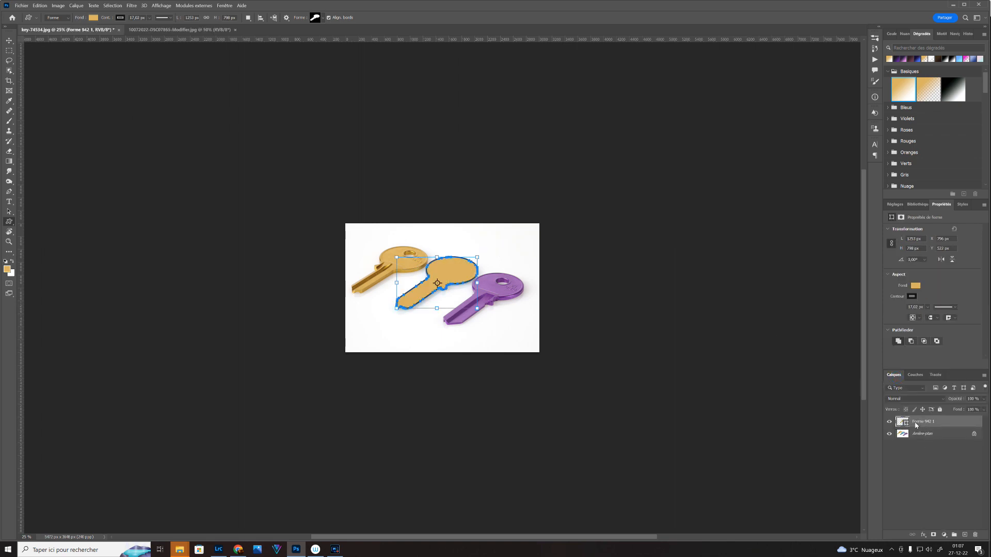
{"action": "right_click", "coordinate": [918, 425]}
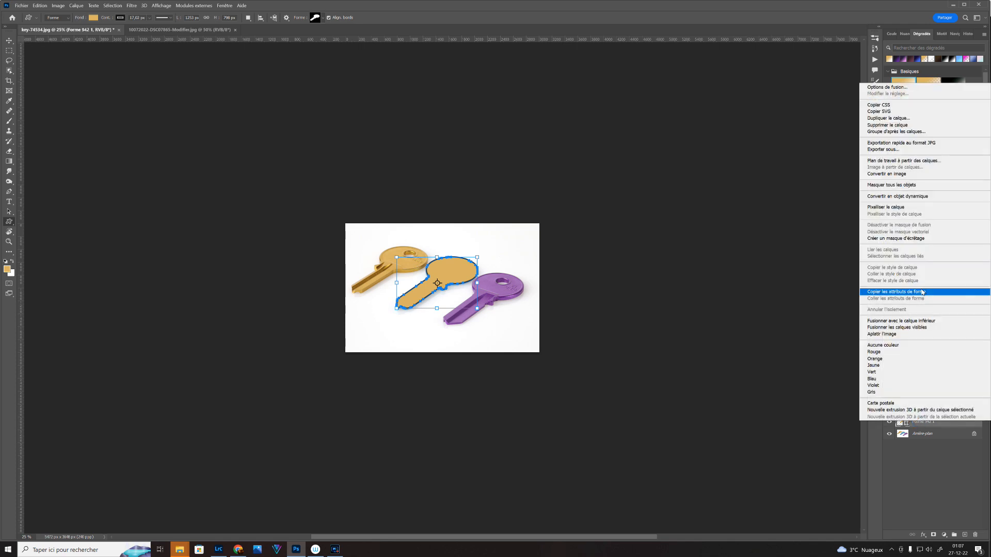
{"action": "left_click", "coordinate": [894, 175]}
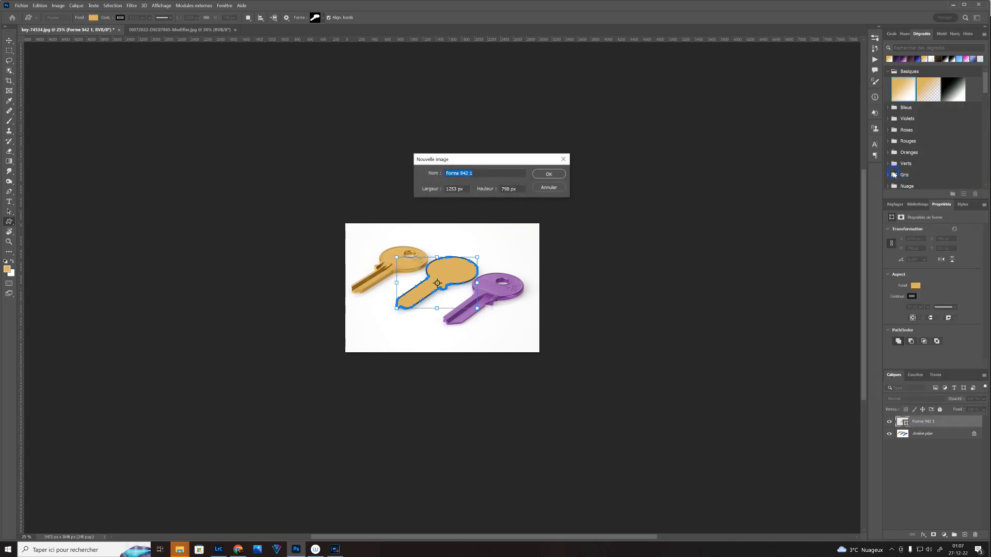
{"action": "left_click", "coordinate": [549, 175]}
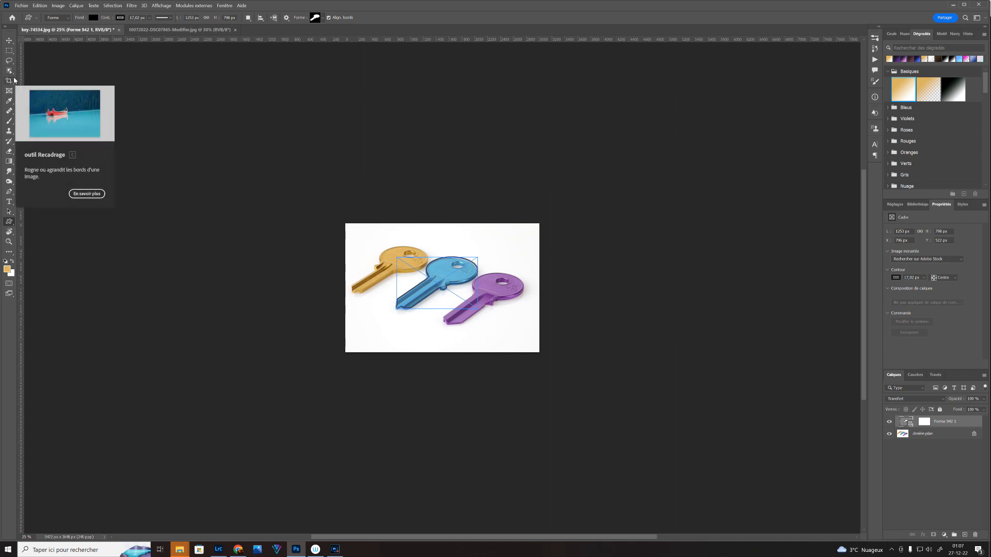
Bring the child's portrait into the keys image again and place its layer inside the key-shaped frame
{"action": "left_click", "coordinate": [9, 40]}
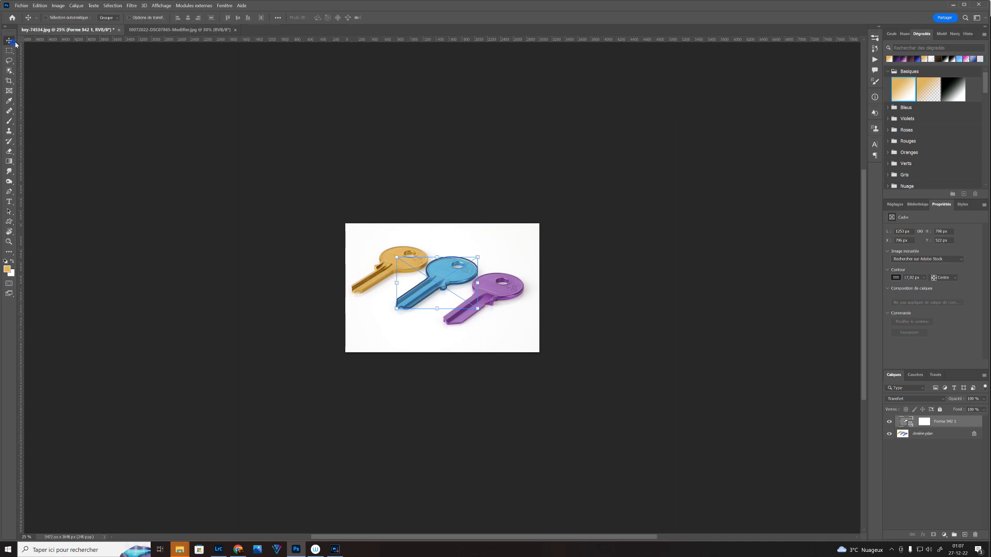
{"action": "left_click", "coordinate": [183, 29]}
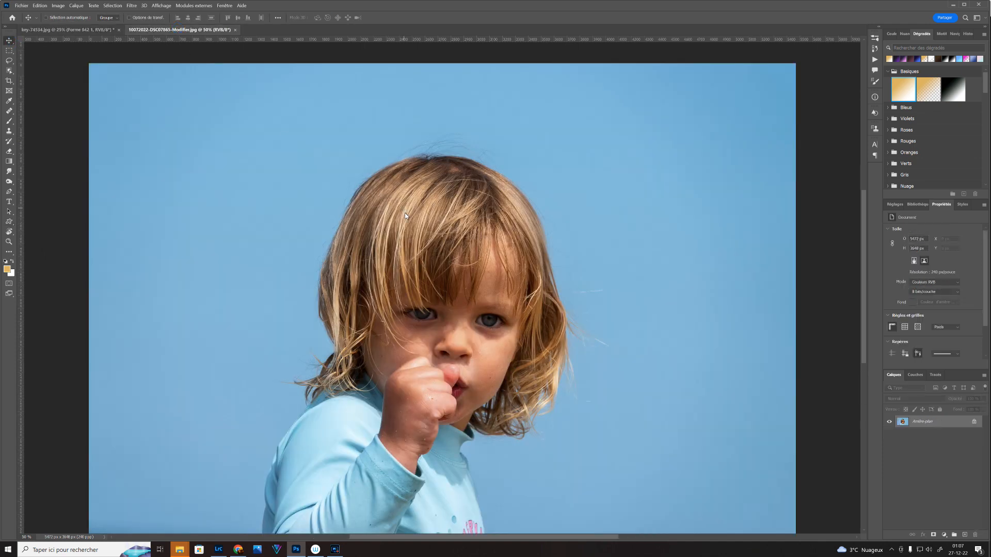
{"action": "left_click_drag", "start_coordinate": [117, 47], "coordinate": [450, 270]}
{"action": "left_click_drag", "start_coordinate": [904, 422], "coordinate": [927, 436]}
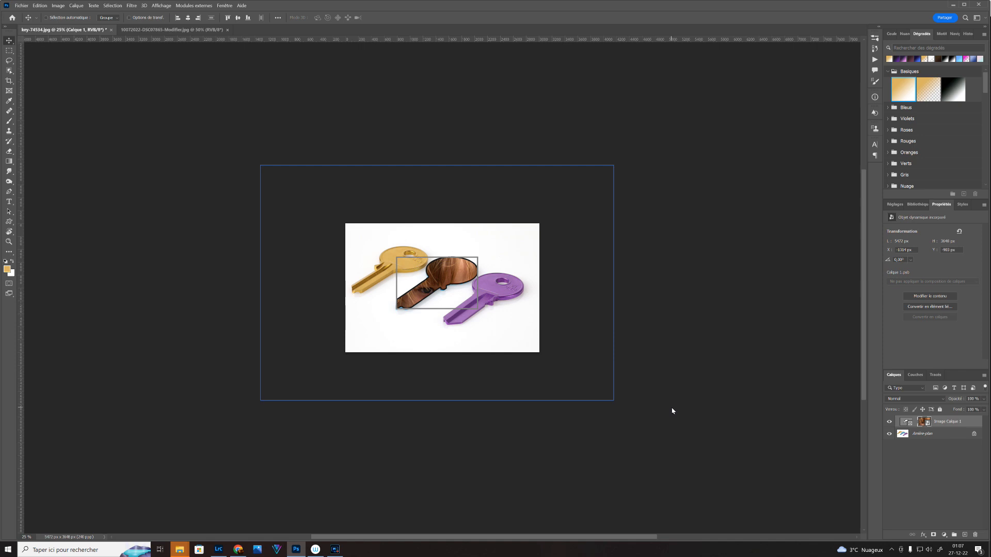
Scale the portrait inside the key-shaped frame to about 69.74% and reposition it so the face fills the key's head
{"action": "key", "text": "ctrl+t"}
{"action": "left_click_drag", "start_coordinate": [614, 401], "coordinate": [505, 331]}
{"action": "left_click_drag", "start_coordinate": [400, 286], "coordinate": [456, 306]}
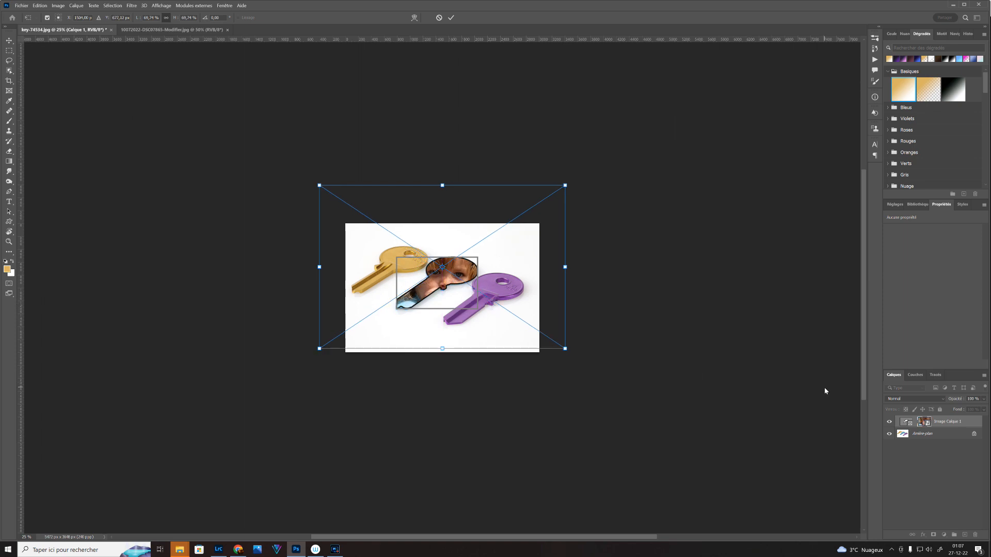